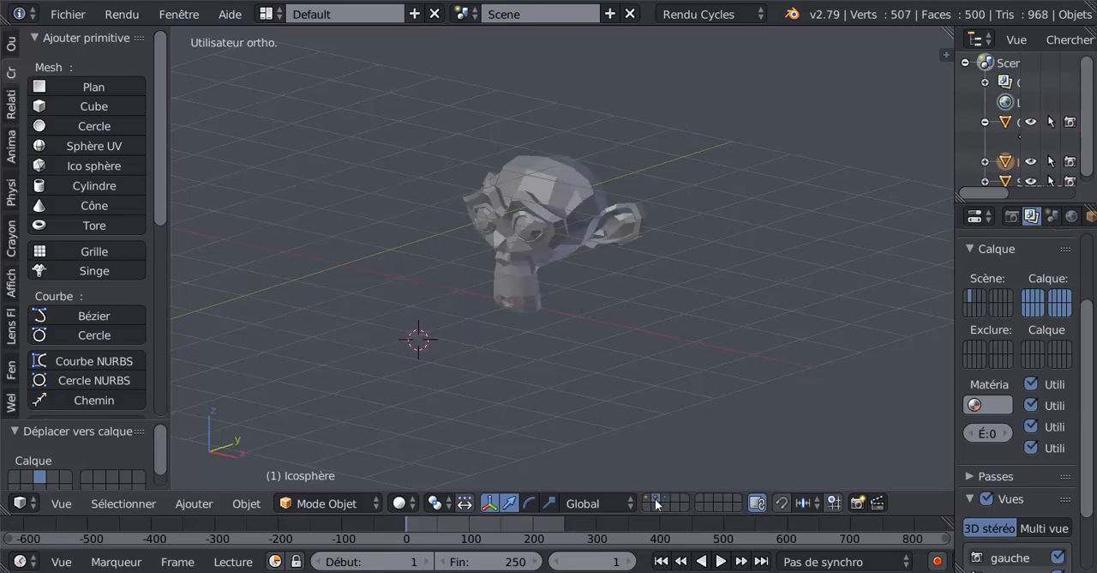
Delete the cube on the third layer
{"action": "left_click", "coordinate": [647, 497]}
{"action": "left_click", "coordinate": [654, 497]}
{"action": "left_click", "coordinate": [667, 498]}
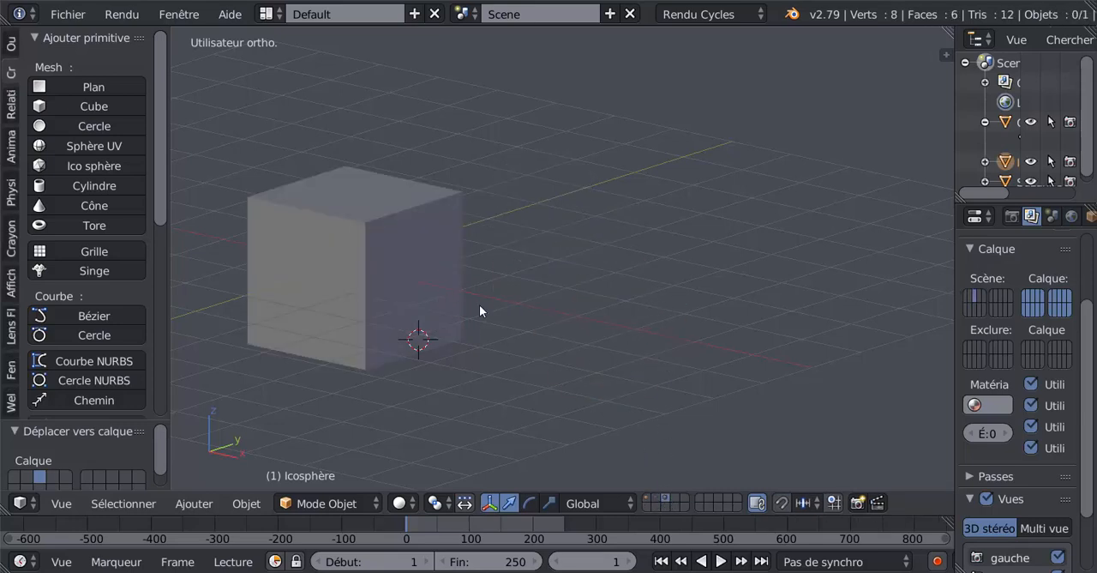
{"action": "key", "text": "x"}
{"action": "right_click", "coordinate": [401, 303]}
{"action": "key", "text": "x"}
{"action": "left_click", "coordinate": [403, 298]}
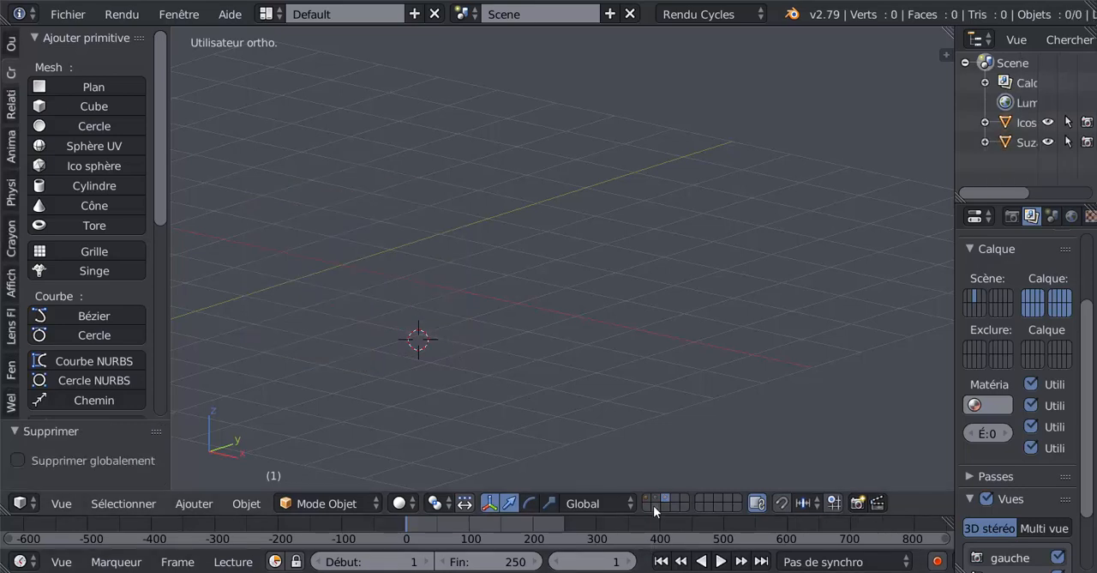
Delete the monkey head on the second layer
{"action": "left_click", "coordinate": [654, 498]}
{"action": "right_click", "coordinate": [542, 231]}
{"action": "key", "text": "x"}
{"action": "left_click", "coordinate": [543, 236]}
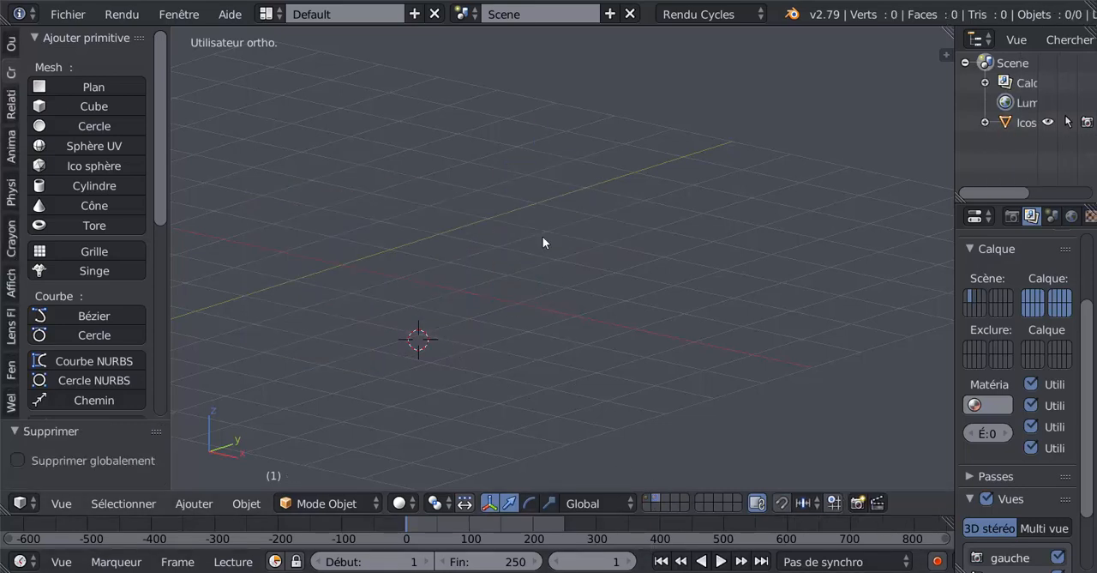
Show the first layer and move its icosphere by about -3.0 on X
{"action": "left_click", "coordinate": [649, 499]}
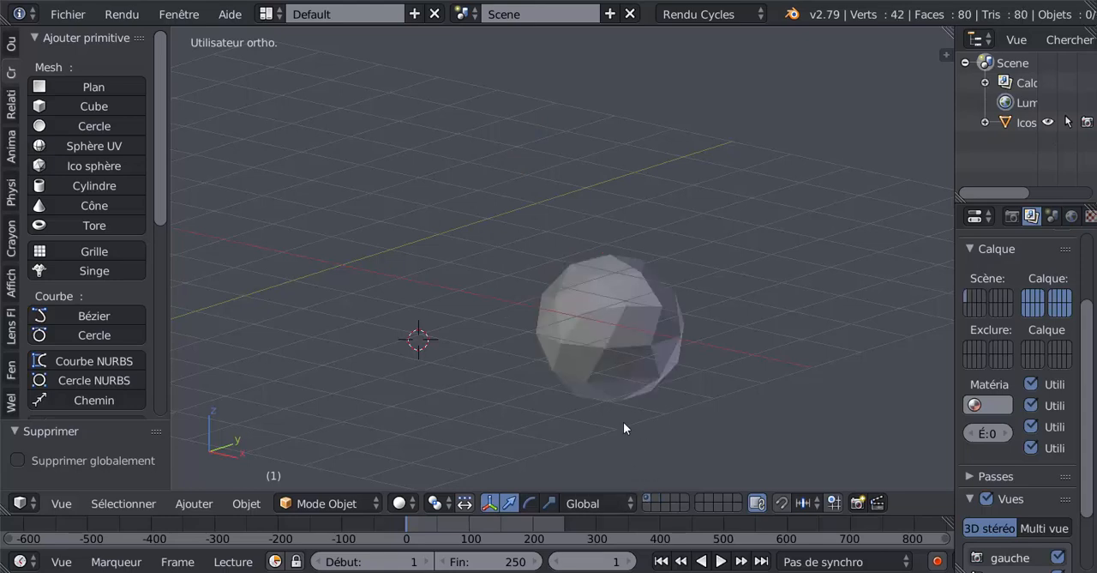
{"action": "right_click", "coordinate": [539, 343]}
{"action": "key", "text": "g"}
{"action": "left_click", "coordinate": [343, 300]}
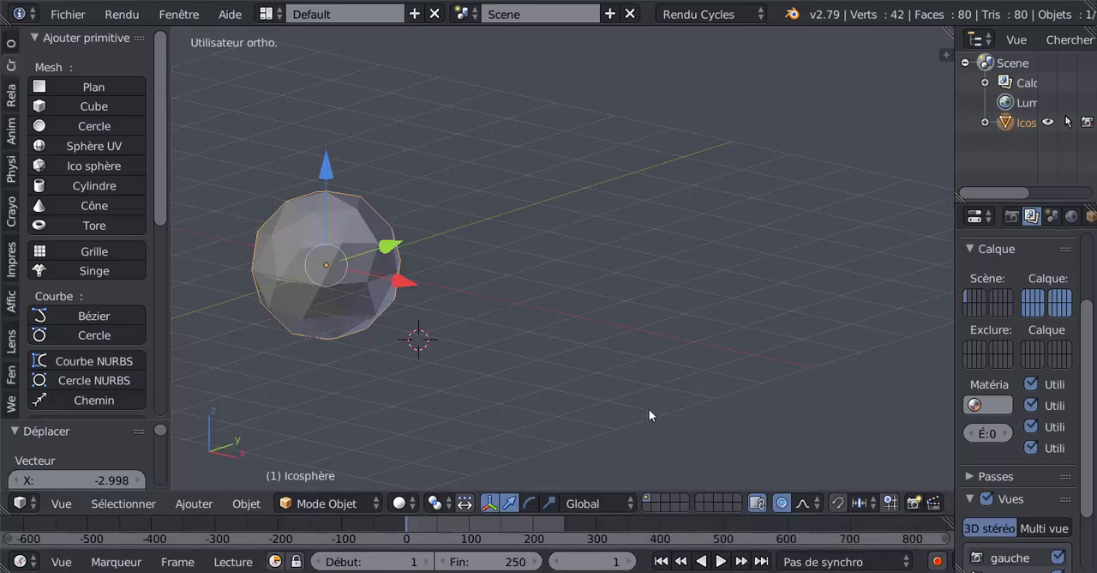
Add a cube on the second layer
{"action": "left_click", "coordinate": [658, 498]}
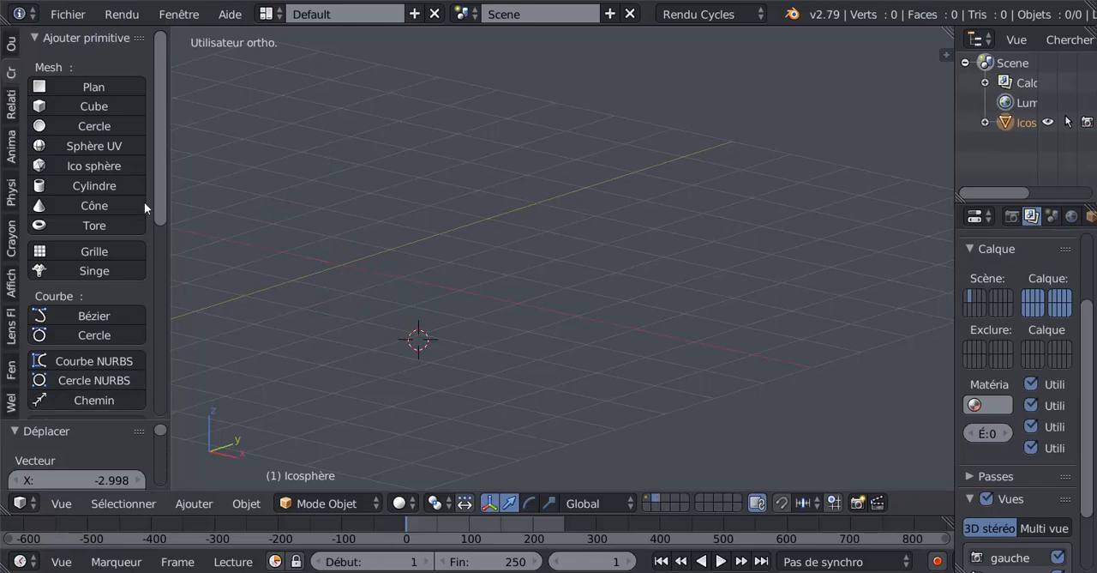
{"action": "left_click", "coordinate": [67, 101]}
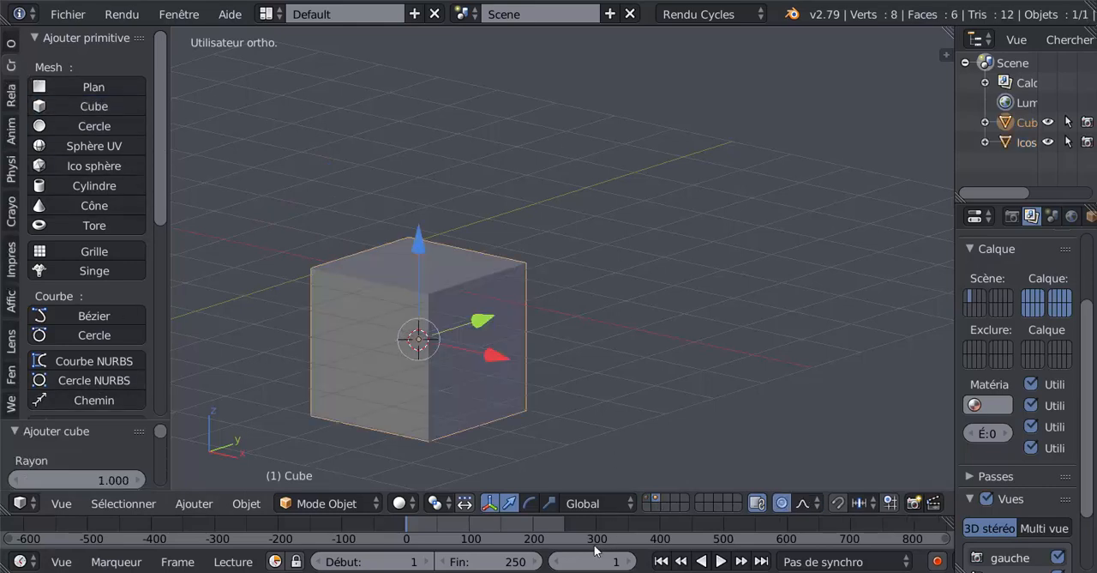
Add a monkey head on the third layer and move it well away from the 3D cursor
{"action": "left_click", "coordinate": [667, 501]}
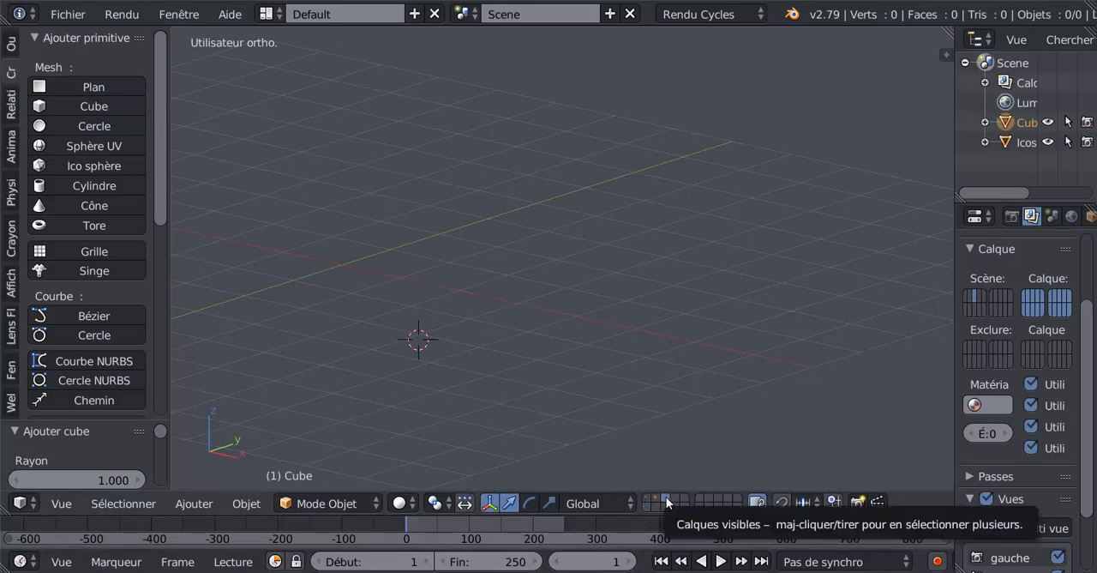
{"action": "left_click", "coordinate": [68, 272]}
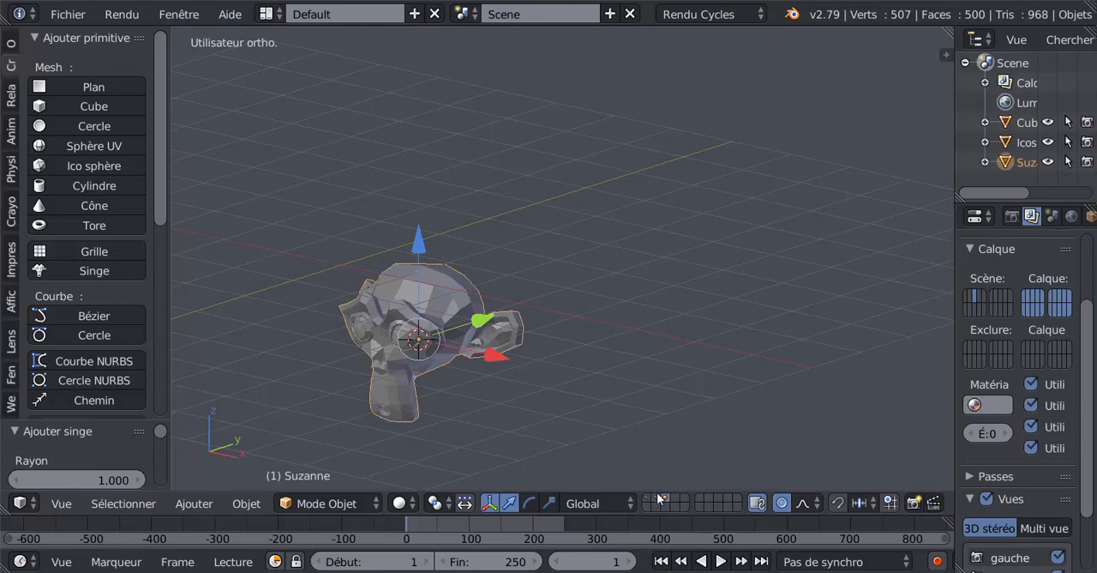
{"action": "left_click_drag", "start_coordinate": [495, 363], "coordinate": [733, 269]}
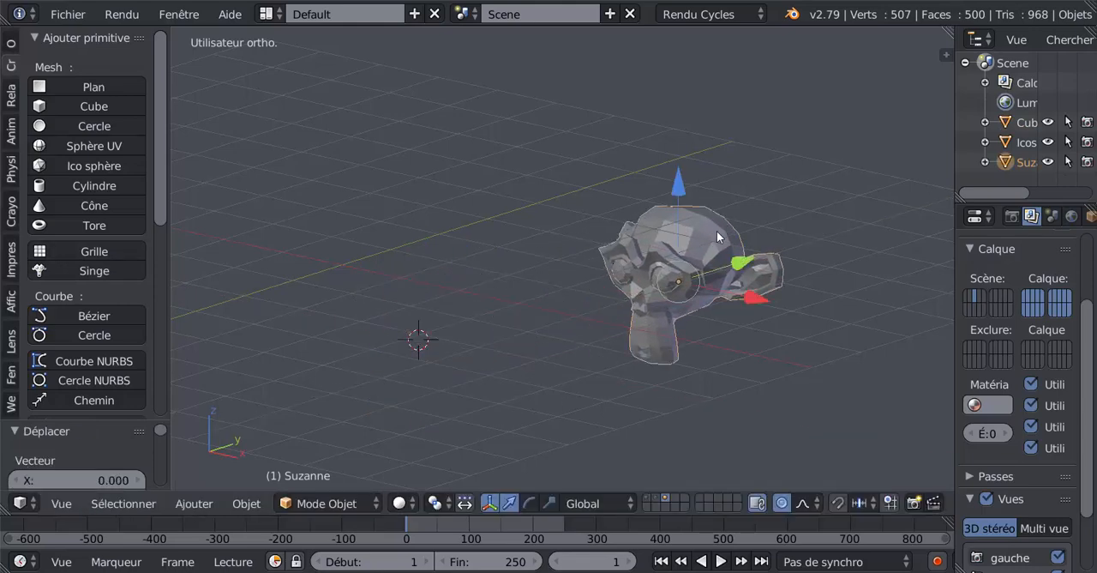
Display the first, second and third layers one at a time to view the object on each
{"action": "left_click", "coordinate": [654, 497]}
{"action": "left_click", "coordinate": [649, 501]}
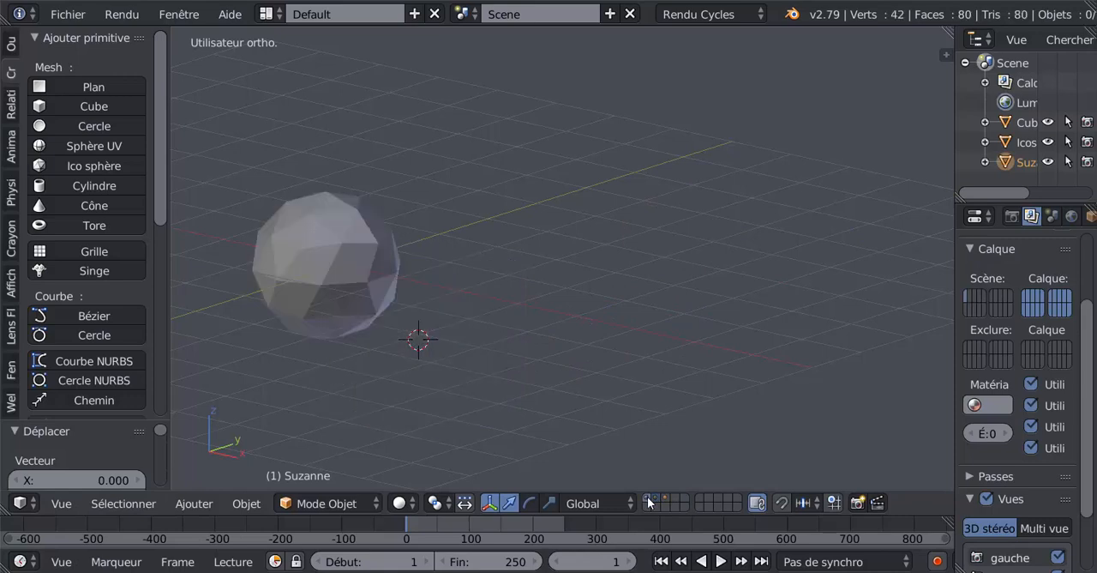
{"action": "left_click", "coordinate": [657, 498]}
{"action": "left_click", "coordinate": [664, 496]}
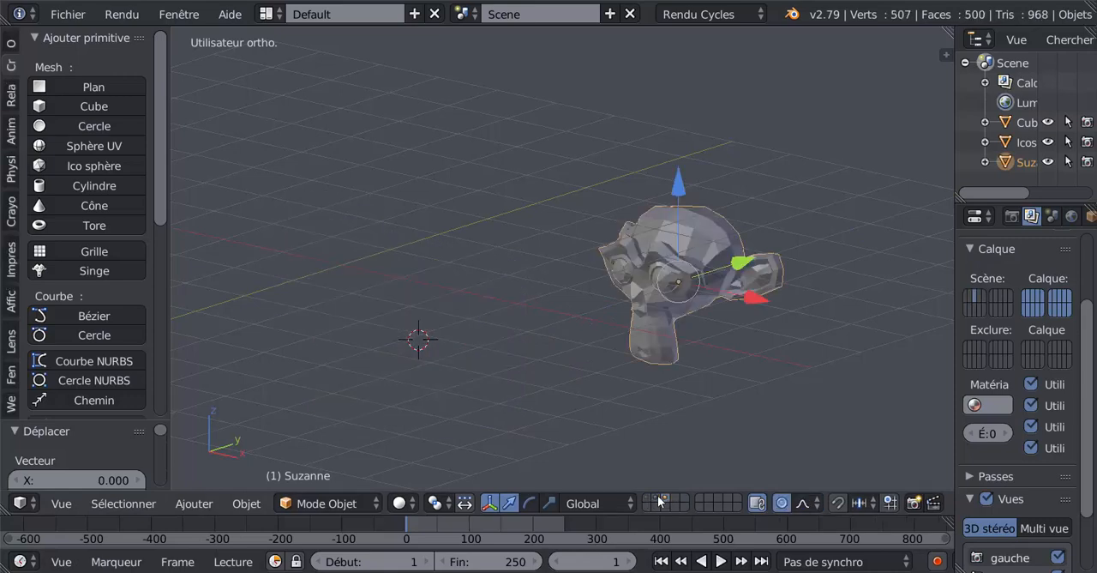
{"action": "left_click", "coordinate": [658, 495]}
{"action": "left_click", "coordinate": [664, 495]}
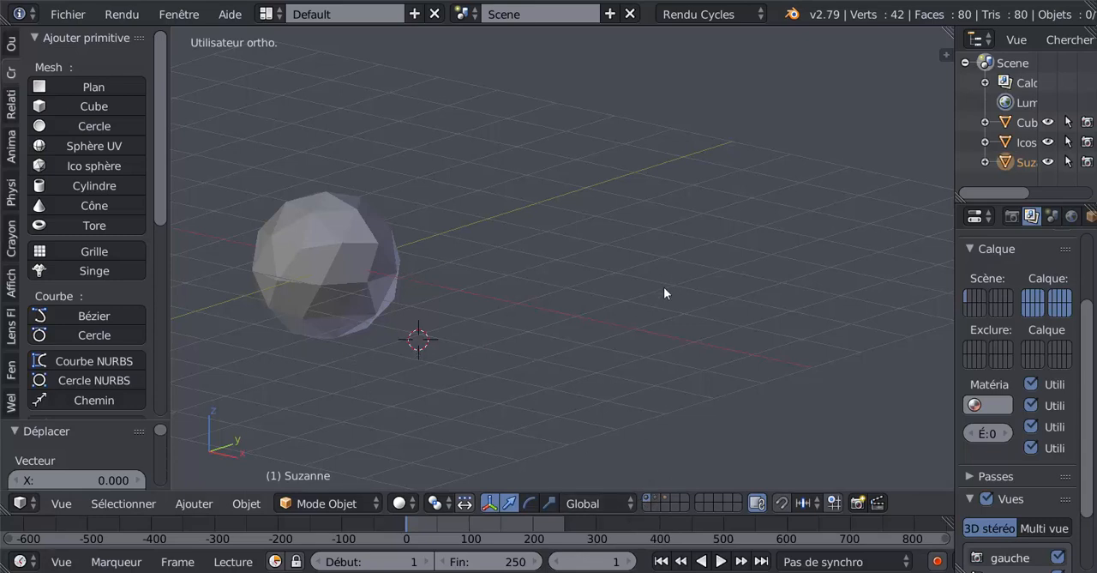
Select the icosphere on the first layer and check its layer assignment
{"action": "key", "text": "m"}
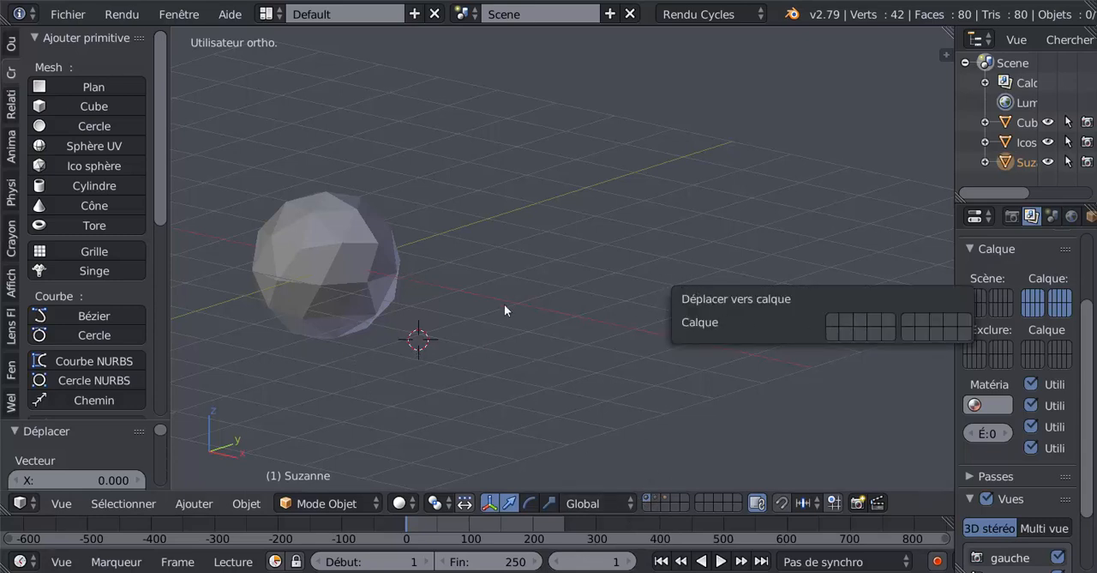
{"action": "right_click", "coordinate": [369, 286]}
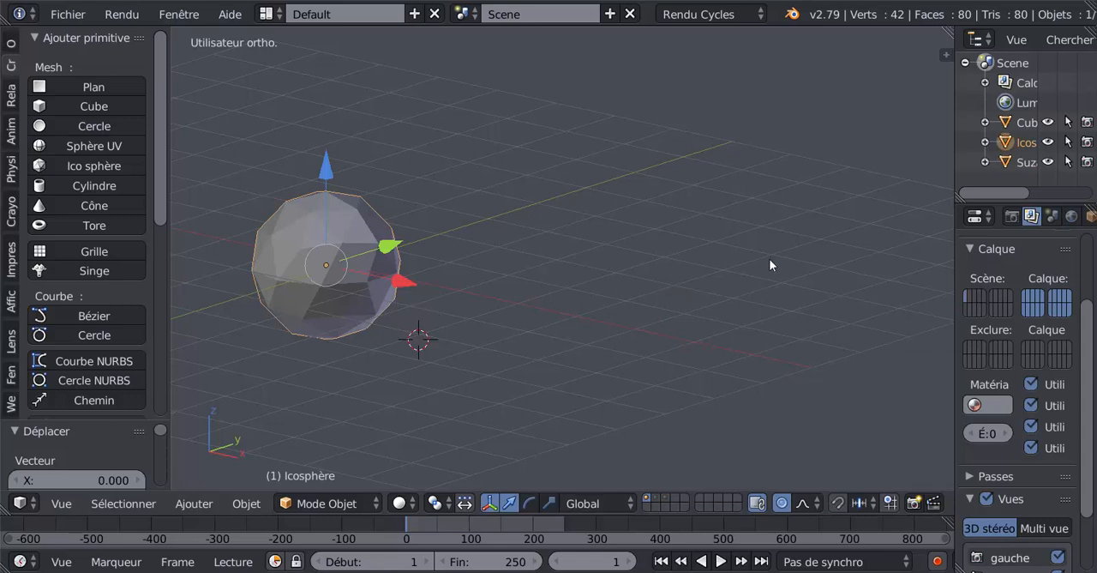
{"action": "key", "text": "m"}
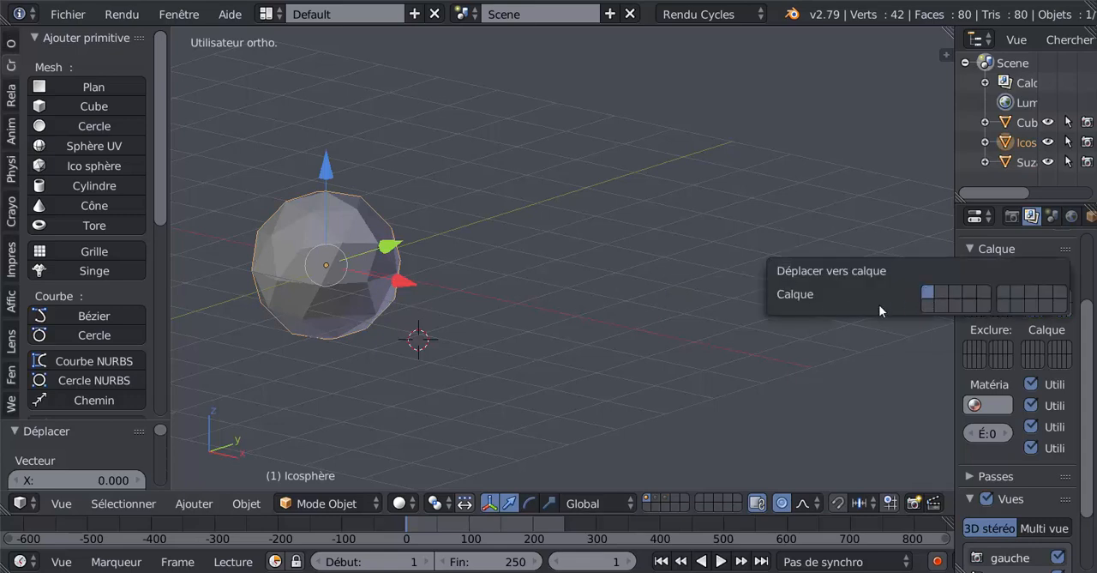
Display the second and third layers together with the first
{"action": "left_click", "coordinate": [656, 498], "text": "shift"}
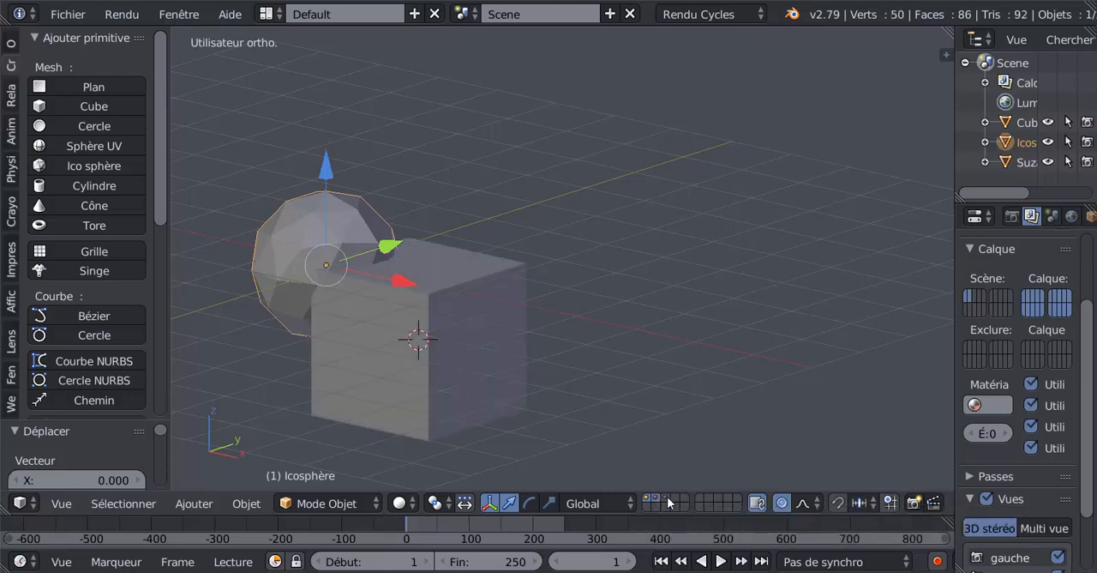
{"action": "left_click", "coordinate": [665, 498], "text": "shift"}
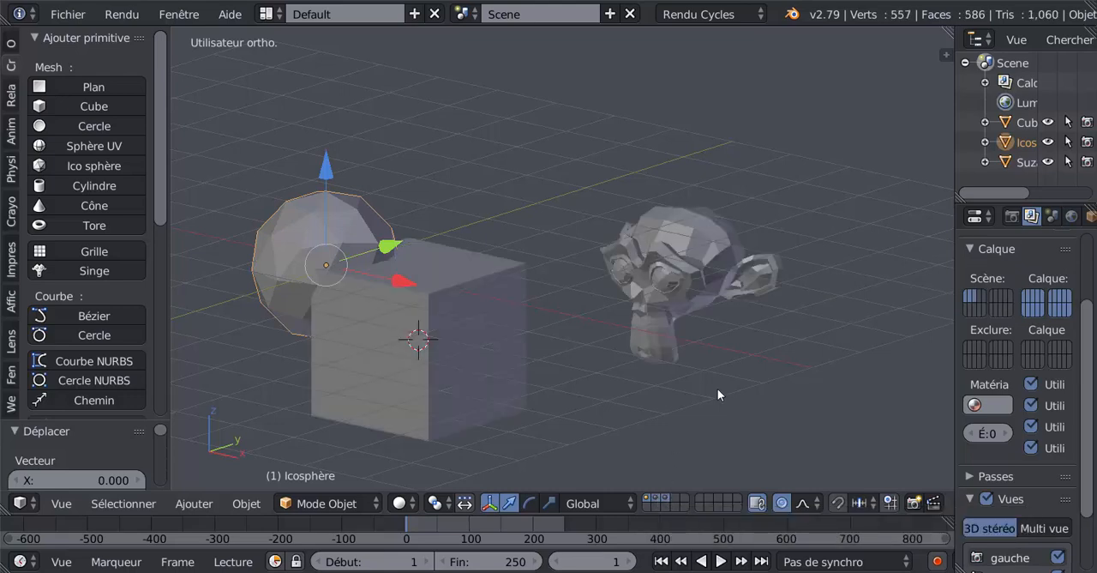
{"action": "right_click", "coordinate": [666, 497]}
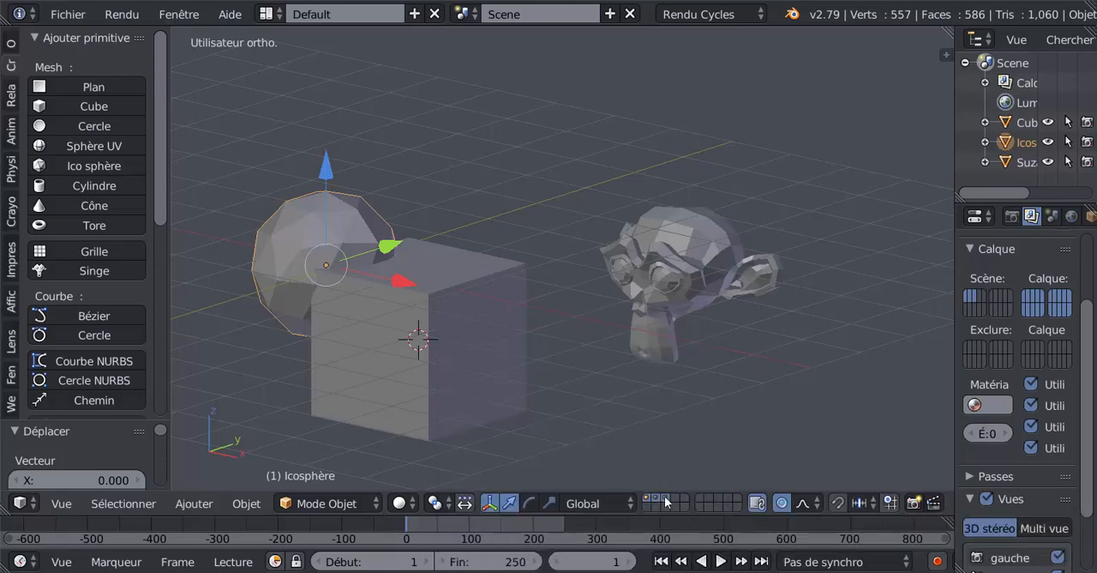
View the third, second and first layers individually, and redisplay all three together
{"action": "left_click", "coordinate": [665, 496]}
{"action": "left_click", "coordinate": [656, 498]}
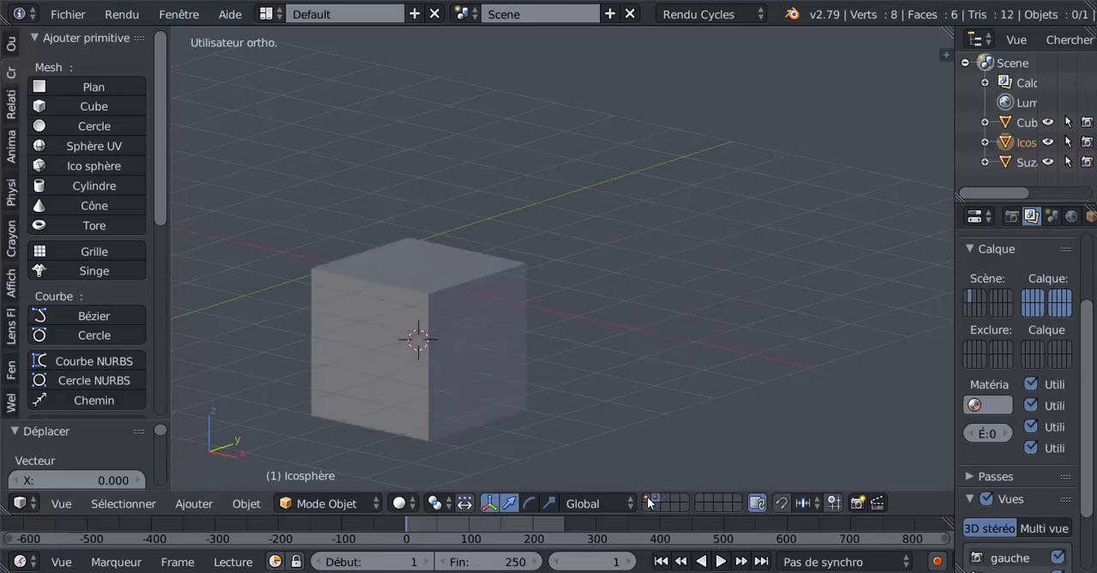
{"action": "left_click", "coordinate": [650, 498]}
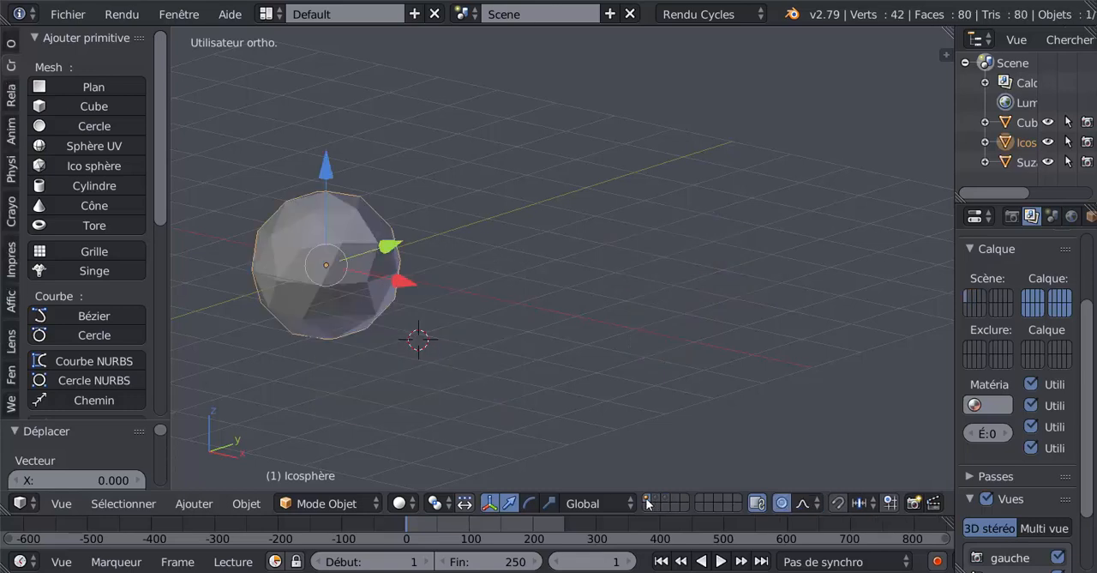
{"action": "left_click", "coordinate": [655, 499], "text": "shift"}
{"action": "left_click", "coordinate": [663, 497], "text": "shift"}
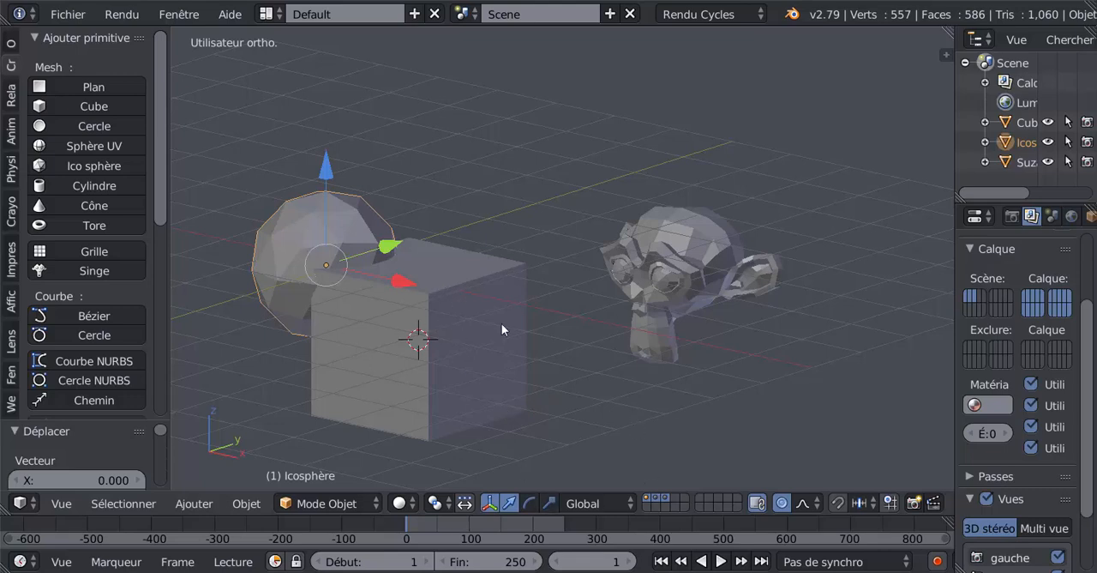
Move the monkey head from the third layer to the first layer and display the first layer
{"action": "left_click", "coordinate": [648, 500]}
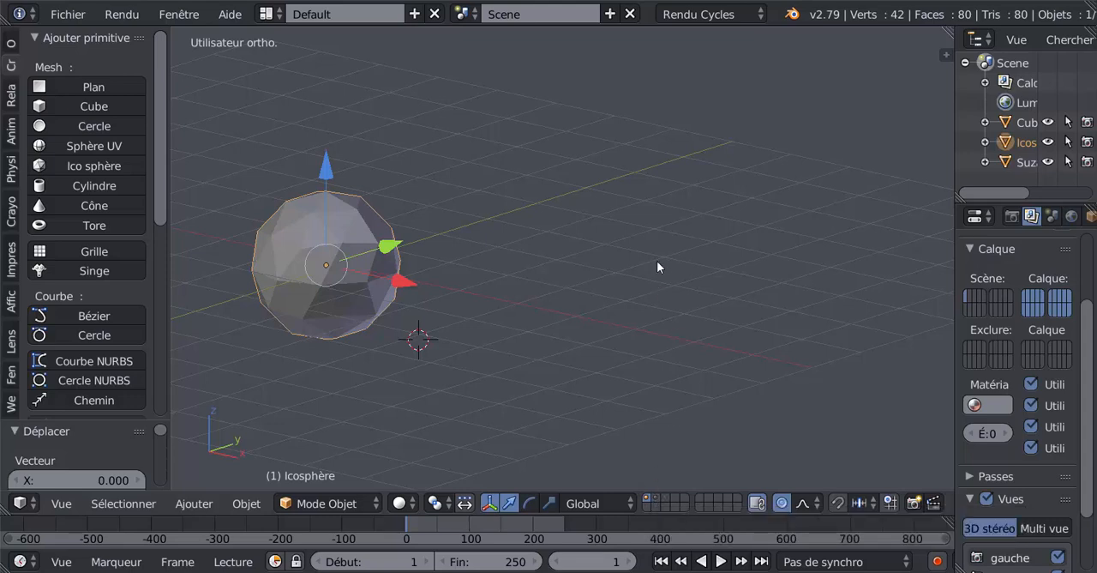
{"action": "left_click", "coordinate": [669, 498]}
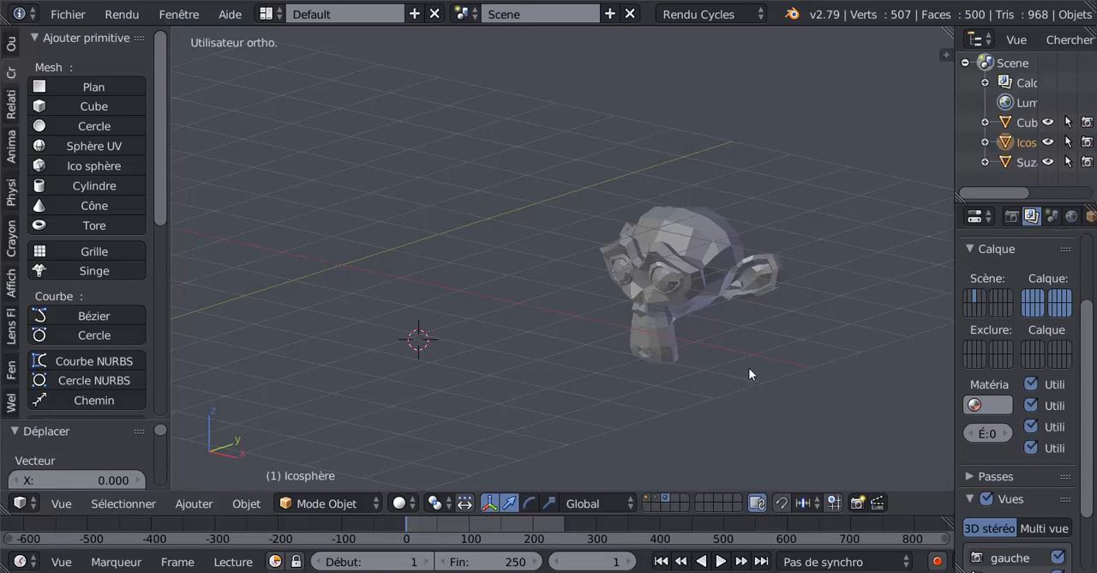
{"action": "key", "text": "m"}
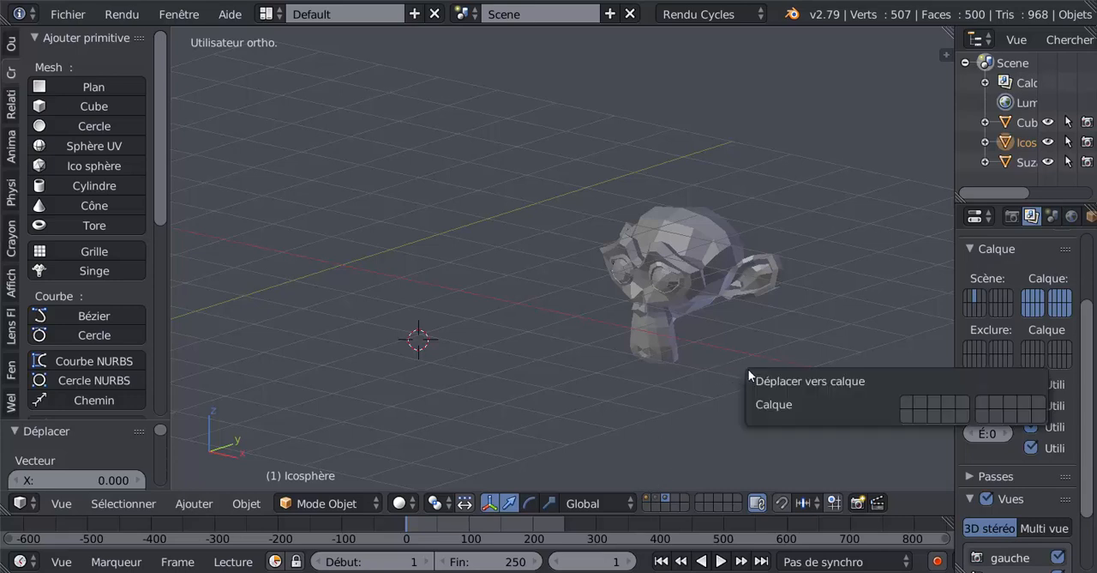
{"action": "right_click", "coordinate": [694, 283]}
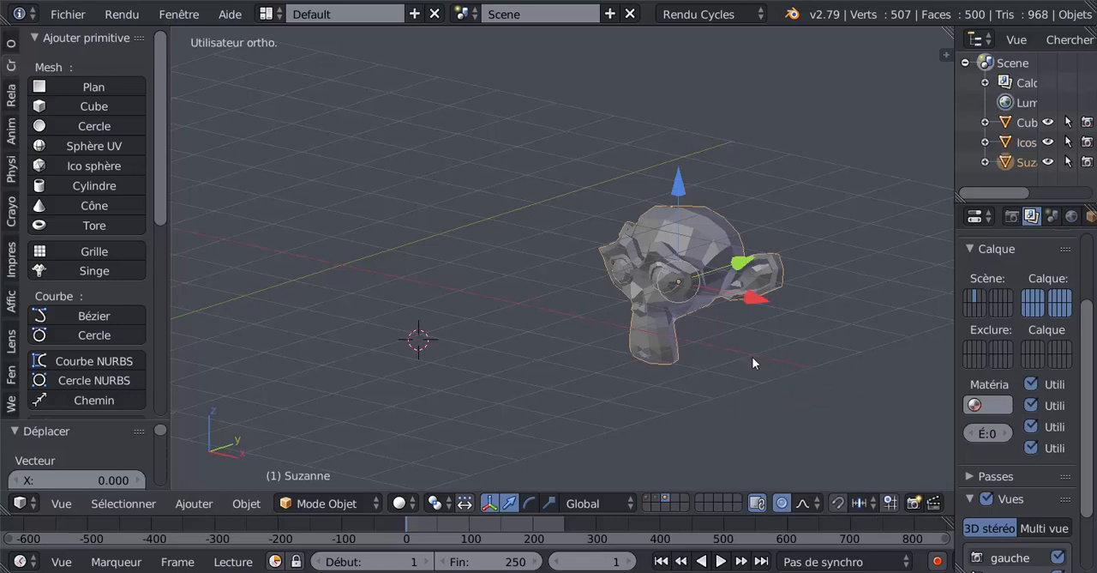
{"action": "key", "text": "m"}
{"action": "key", "text": "m"}
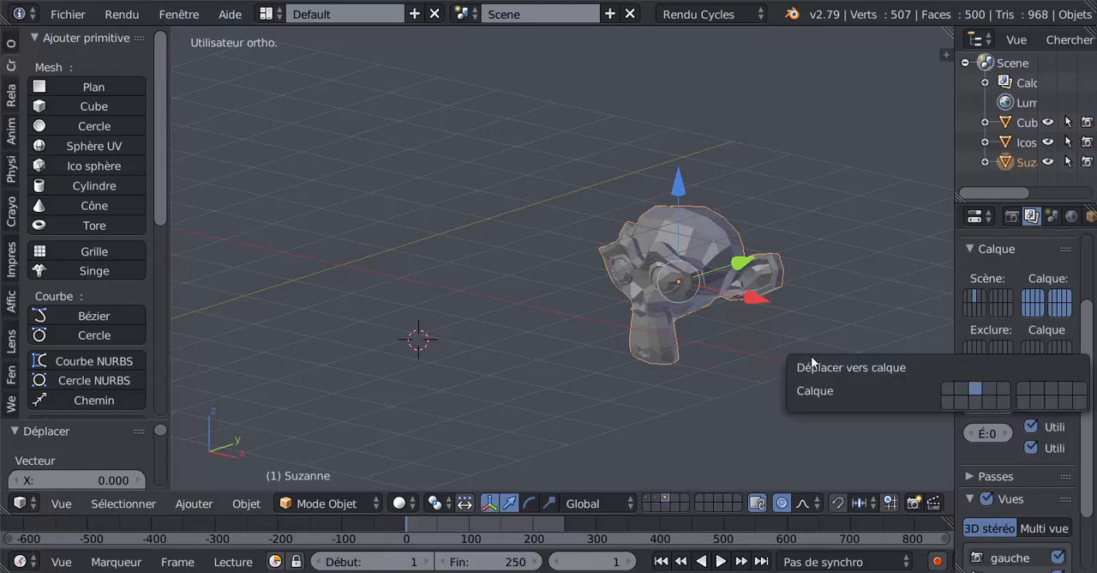
{"action": "left_click", "coordinate": [947, 387]}
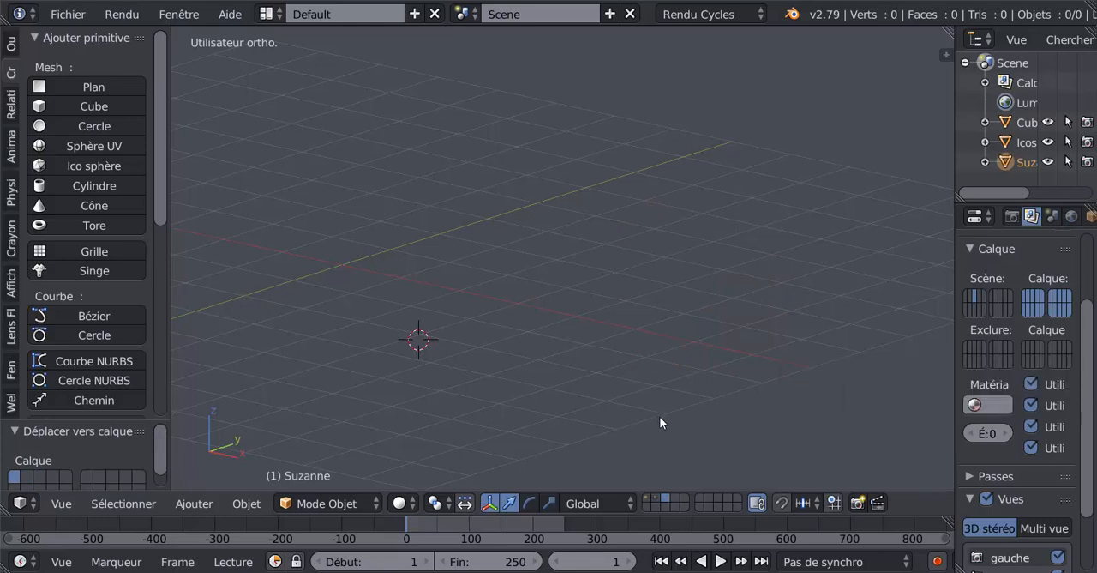
{"action": "left_click", "coordinate": [648, 501]}
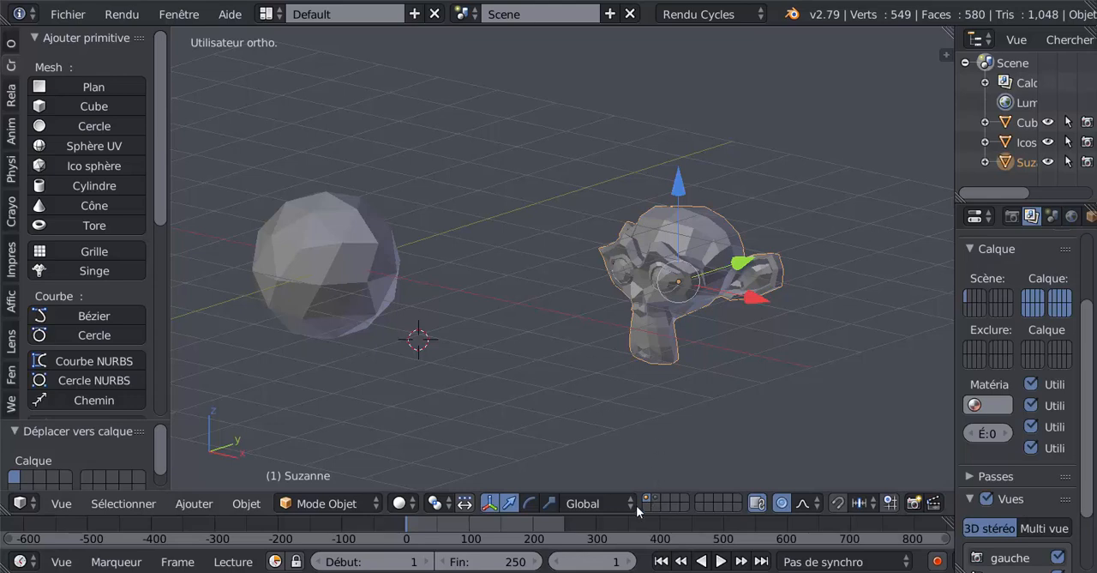
Move the cube from the second layer to the first layer and display the first layer
{"action": "left_click", "coordinate": [656, 497]}
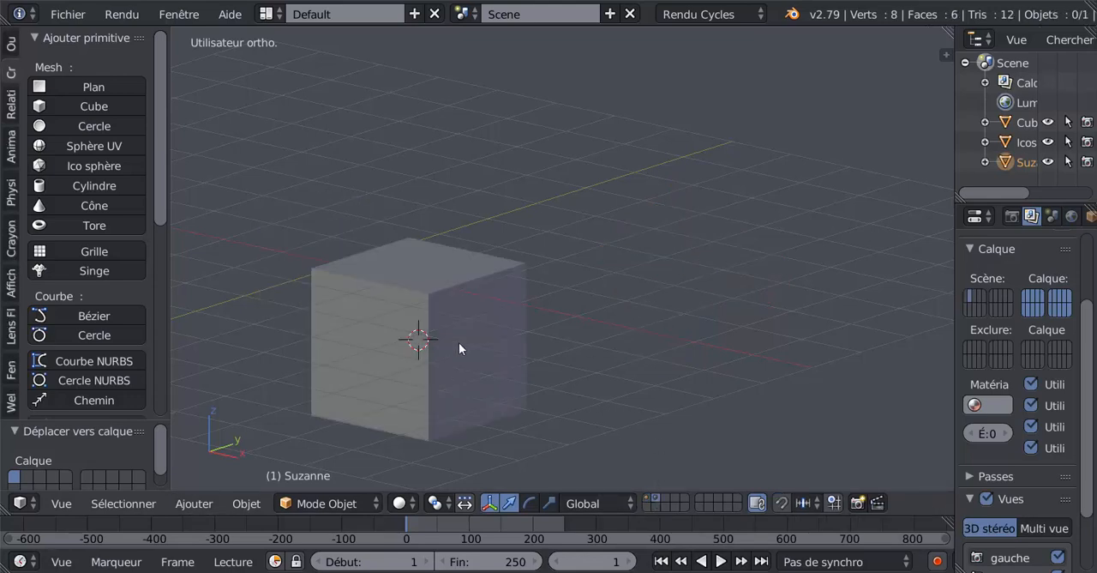
{"action": "right_click", "coordinate": [479, 295]}
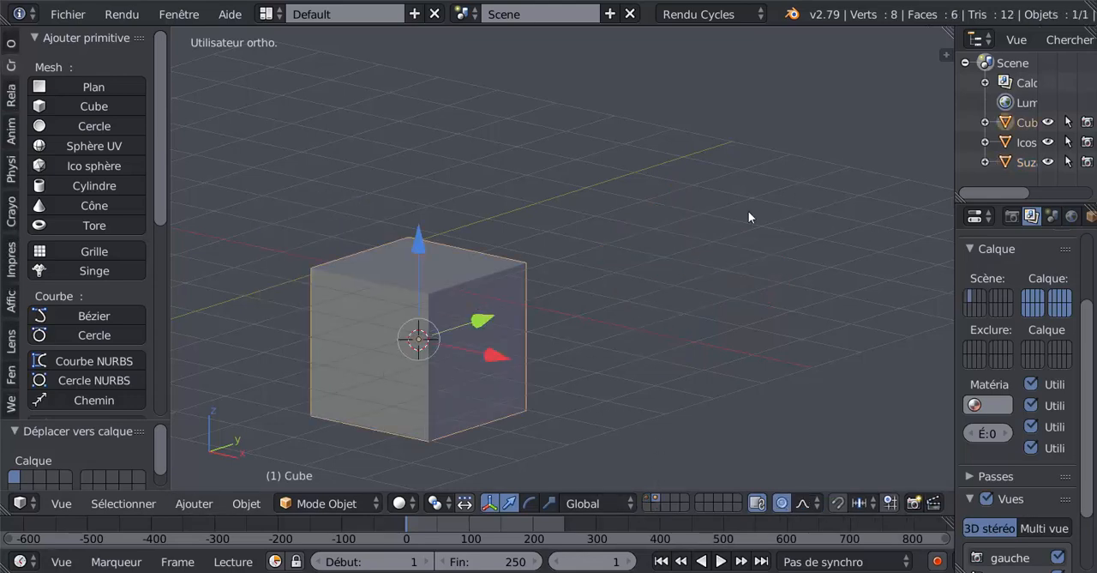
{"action": "key", "text": "m"}
{"action": "key", "text": "m"}
{"action": "left_click", "coordinate": [958, 283]}
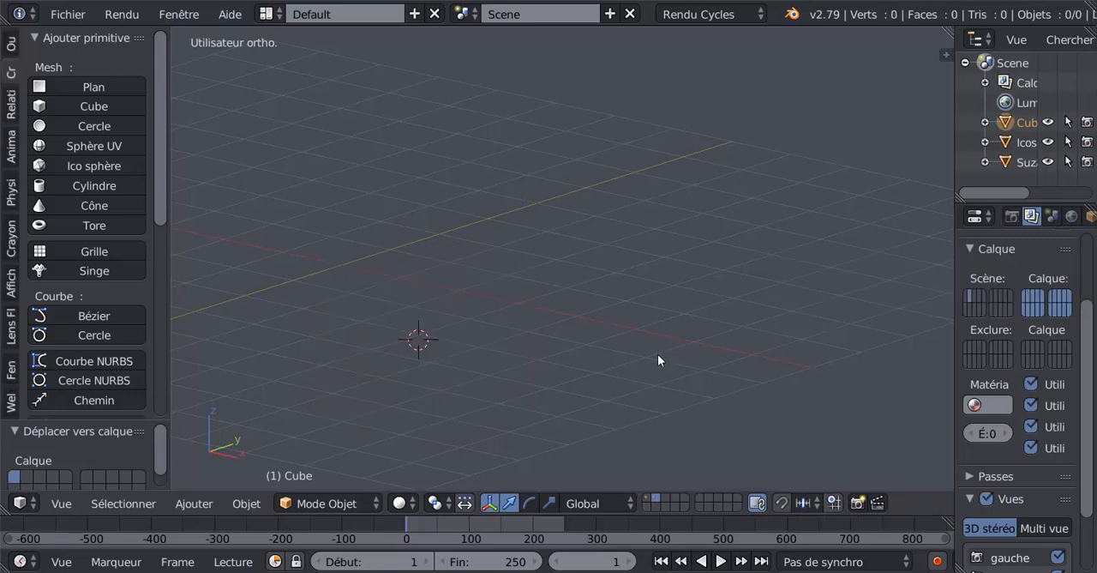
{"action": "left_click", "coordinate": [647, 497]}
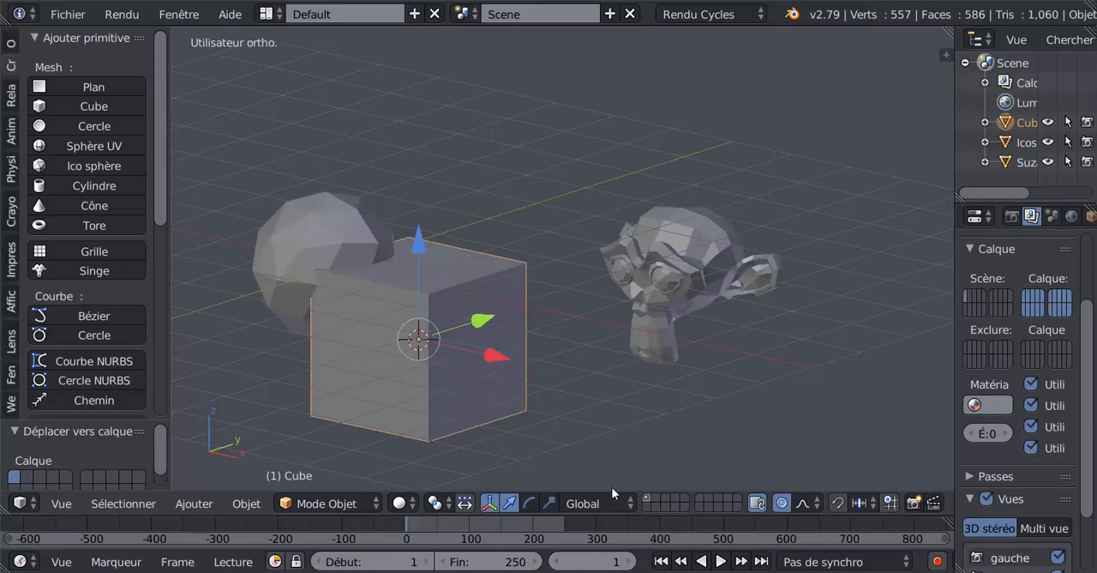
Move the cube by about 4.13 on X, clear of the icosphere and the monkey head
{"action": "key", "text": "g"}
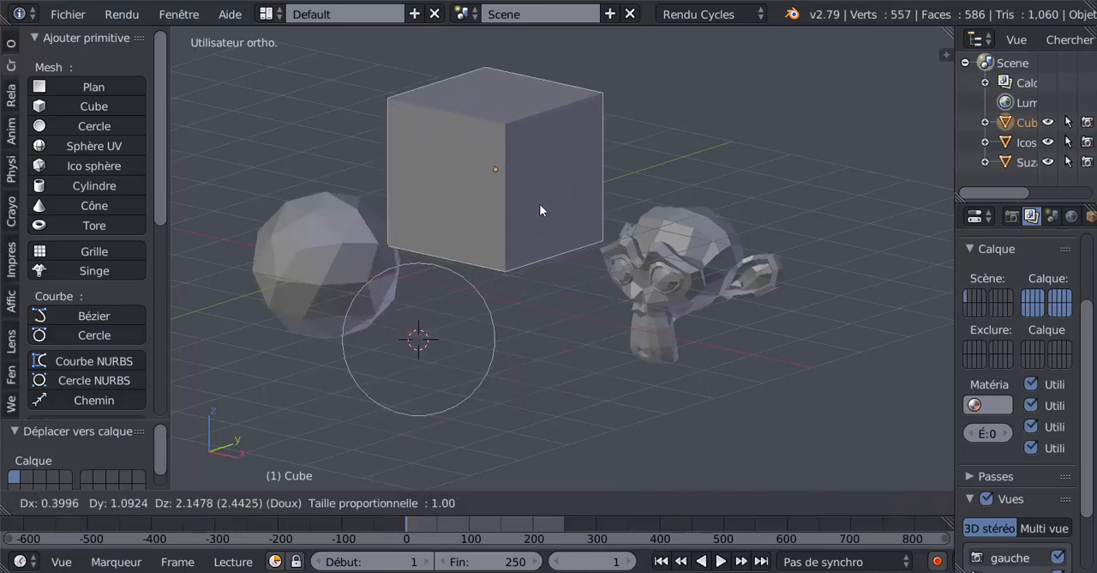
{"action": "right_click", "coordinate": [532, 190]}
{"action": "middle_click_drag", "start_coordinate": [634, 325], "coordinate": [736, 349]}
{"action": "left_click_drag", "start_coordinate": [529, 369], "coordinate": [821, 374]}
{"action": "middle_click_drag", "start_coordinate": [608, 378], "coordinate": [536, 320]}
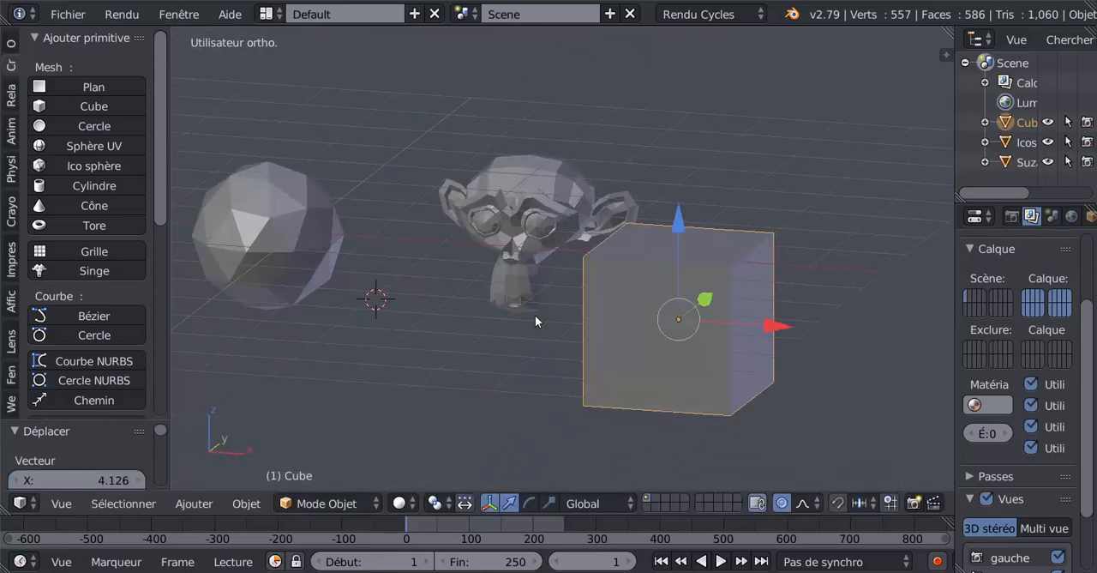
View the second layer on its own and return to the first layer
{"action": "middle_click_drag", "start_coordinate": [611, 387], "coordinate": [667, 410], "text": "shift"}
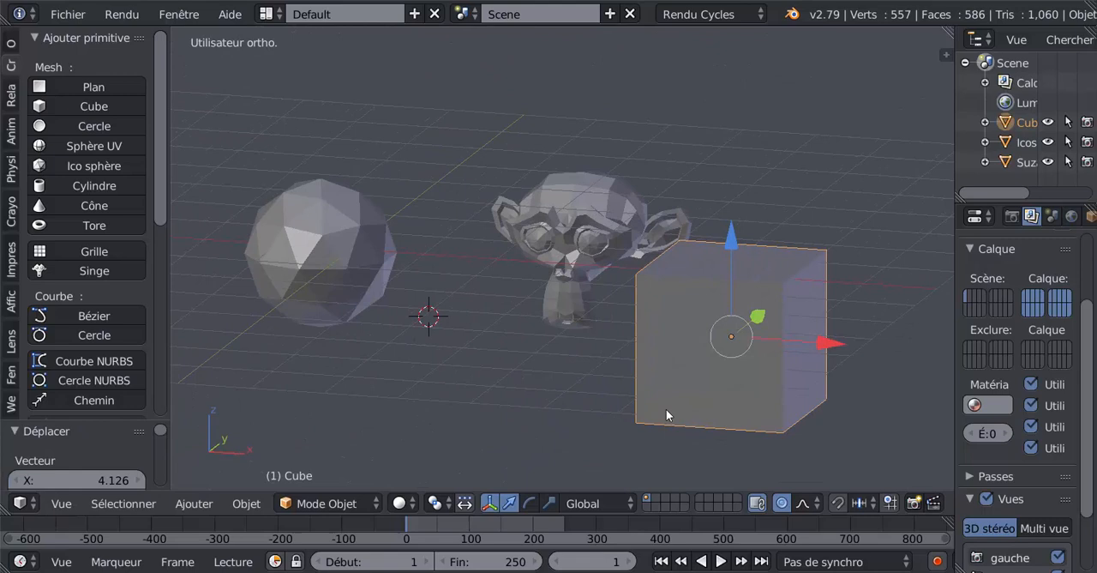
{"action": "left_click", "coordinate": [653, 497]}
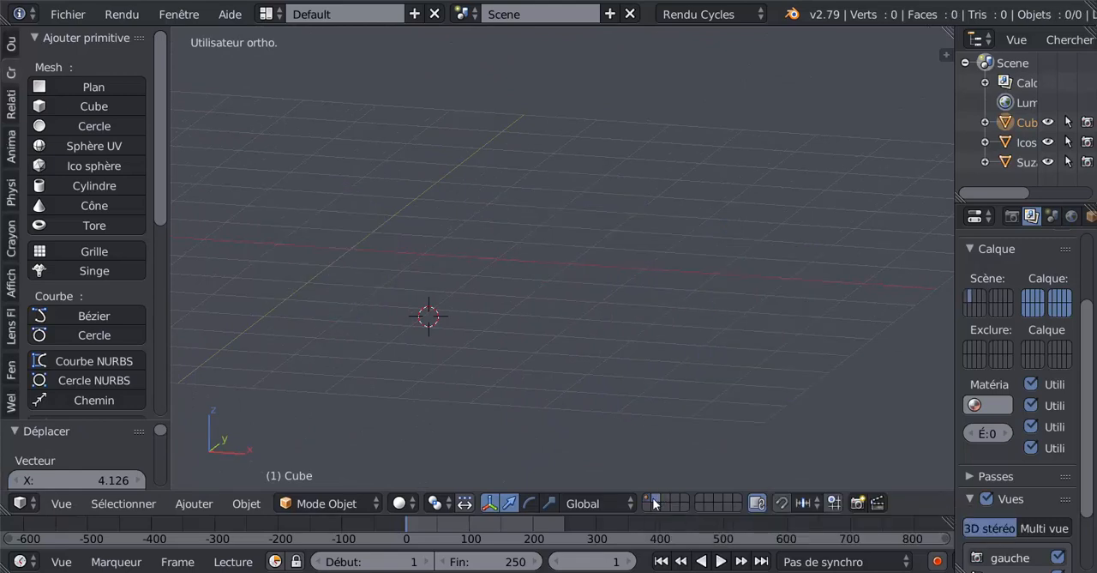
{"action": "left_click", "coordinate": [647, 497]}
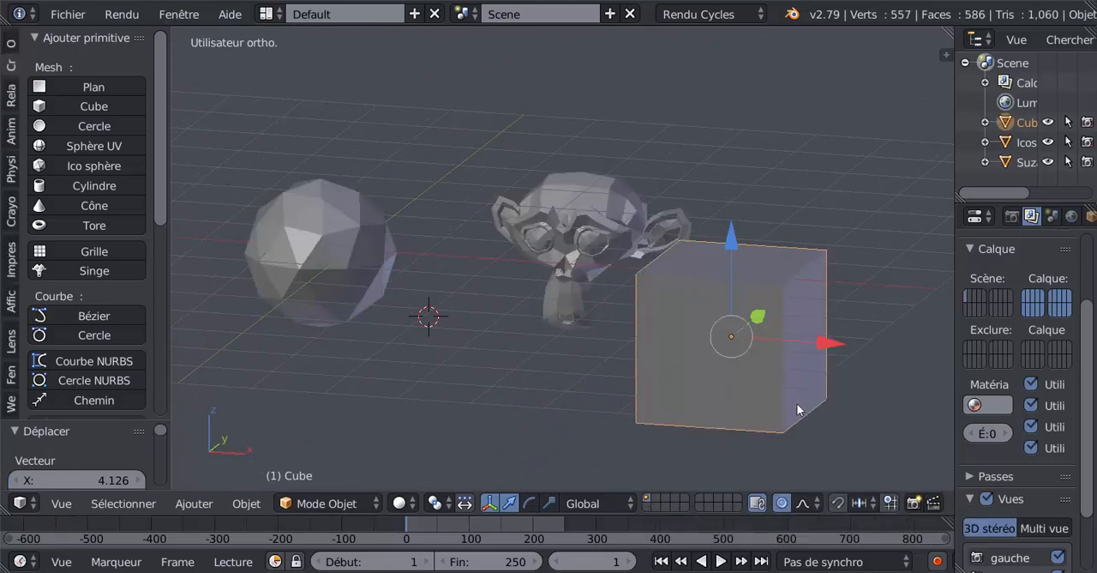
{"action": "middle_click_drag", "start_coordinate": [823, 409], "coordinate": [755, 405]}
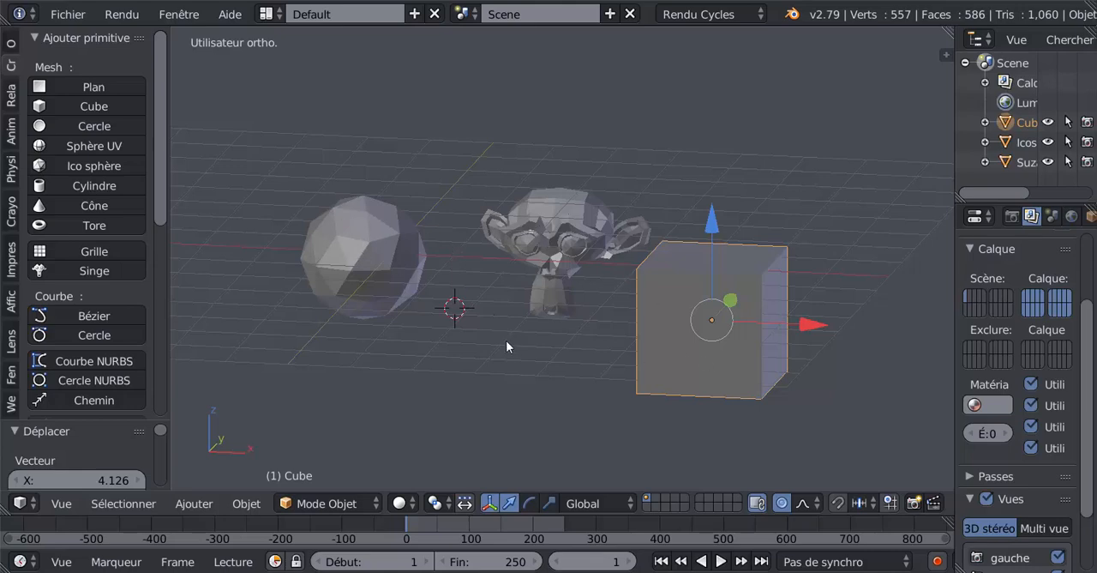
{"action": "scroll", "coordinate": [506, 343], "scroll_direction": "down", "scroll_amount": 3}
{"action": "middle_click_drag", "start_coordinate": [537, 347], "coordinate": [496, 346]}
{"action": "scroll", "coordinate": [505, 343], "scroll_direction": "up", "scroll_amount": 2}
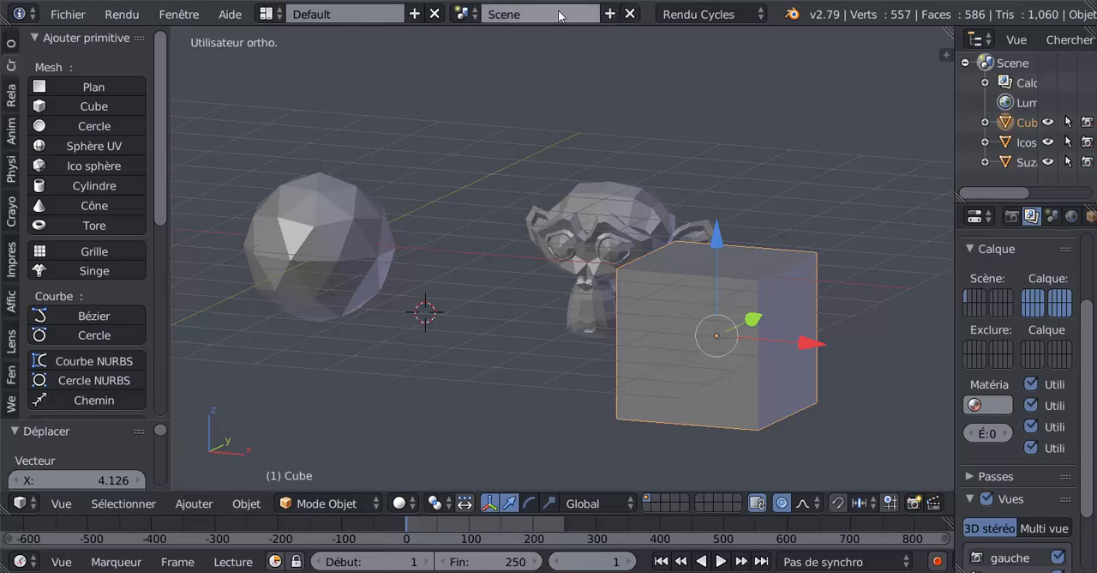
Display the second layer and add a plane mesh there
{"action": "left_click", "coordinate": [463, 17]}
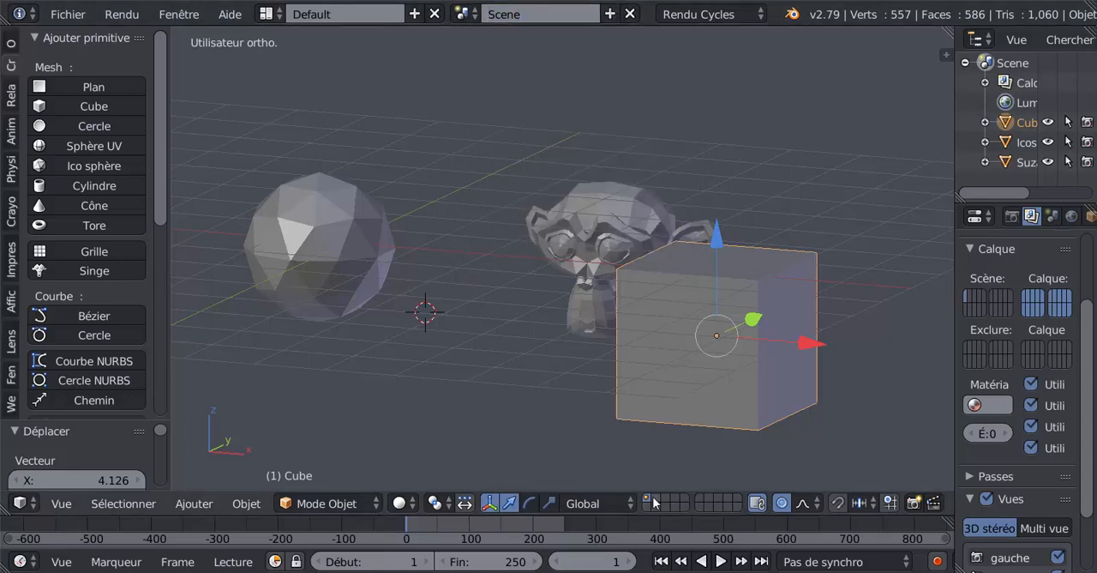
{"action": "left_click", "coordinate": [655, 498]}
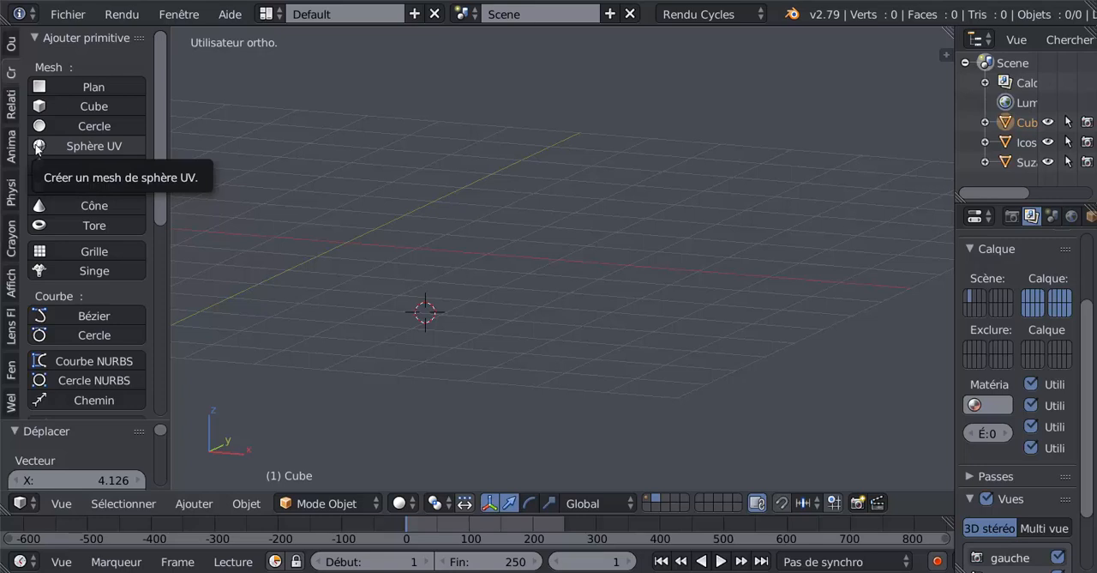
{"action": "left_click", "coordinate": [102, 88]}
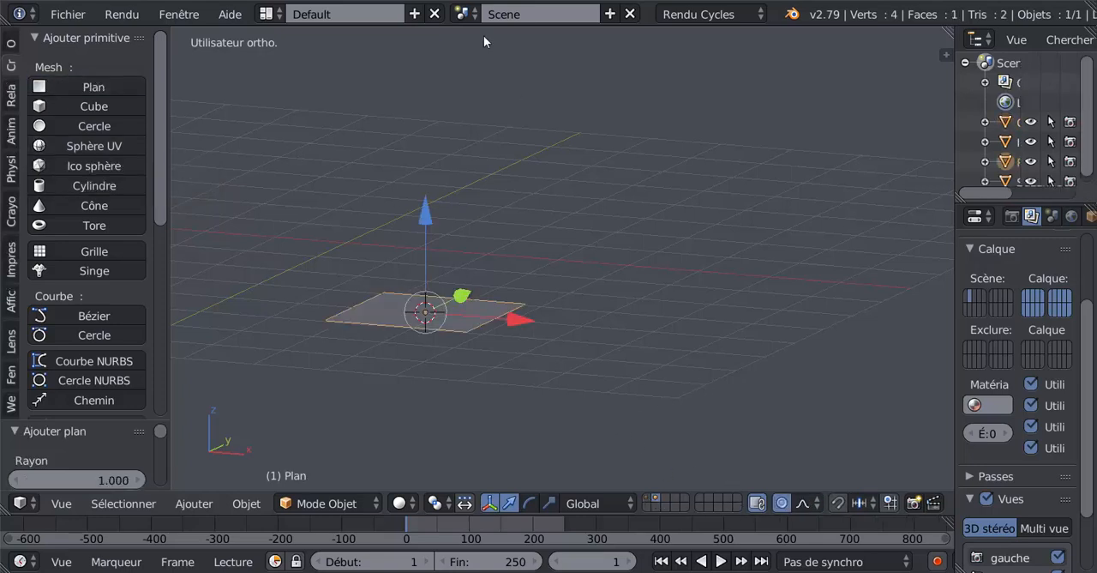
Compare the contents of the first and second layers by displaying them alternately, ending on the second layer
{"action": "left_click", "coordinate": [474, 15]}
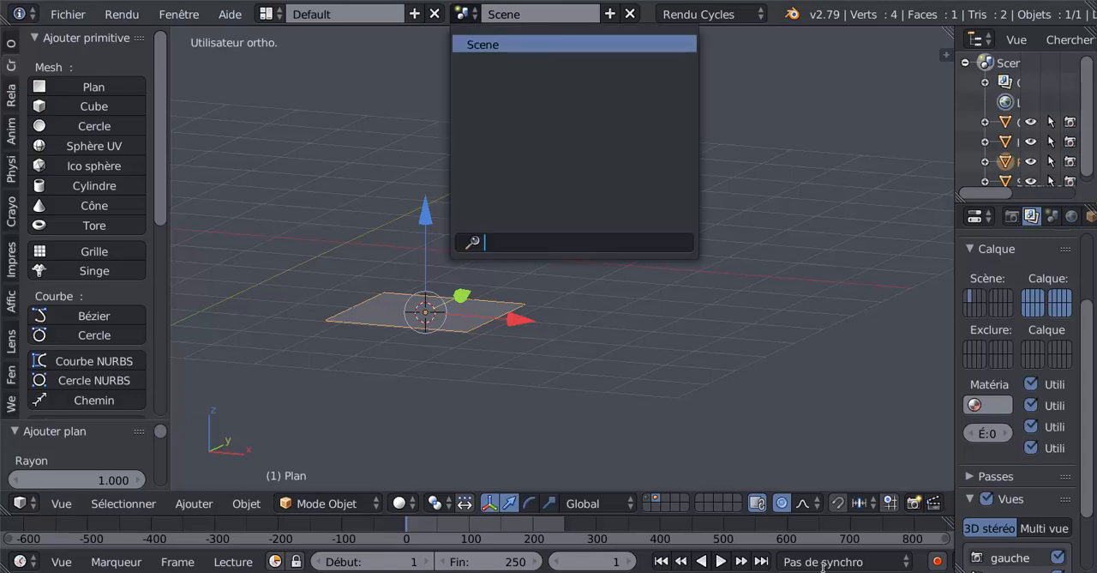
{"action": "left_click", "coordinate": [649, 499]}
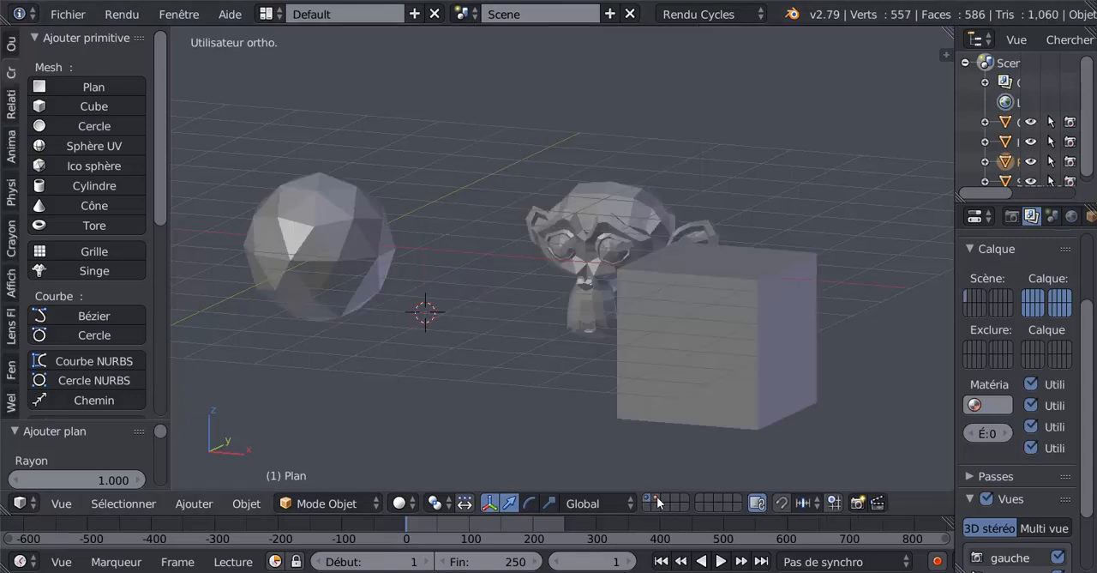
{"action": "left_click", "coordinate": [650, 499]}
{"action": "left_click", "coordinate": [649, 499]}
{"action": "left_click", "coordinate": [653, 496]}
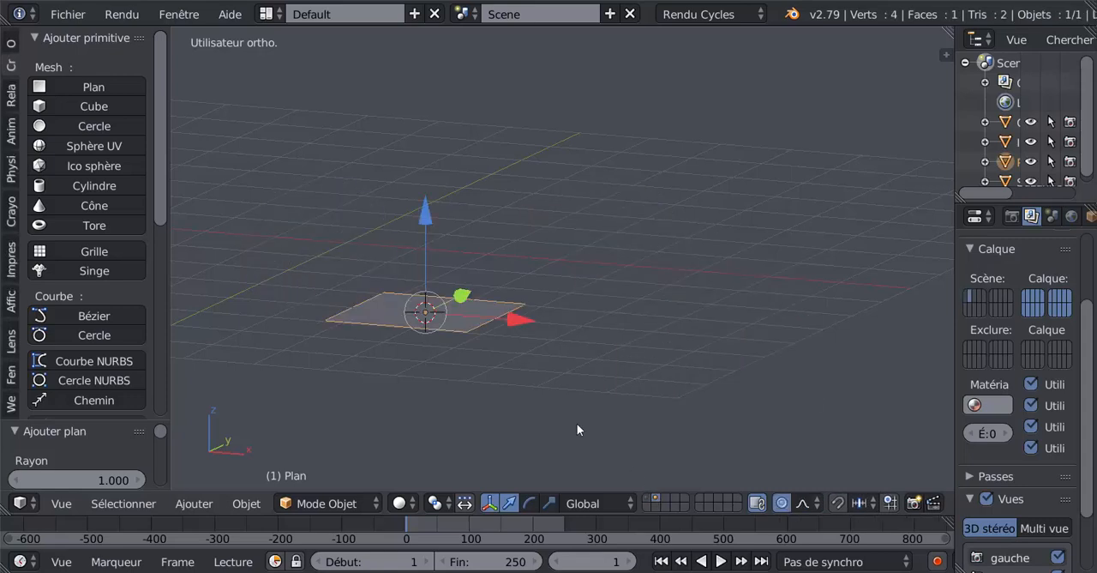
{"action": "left_click", "coordinate": [650, 499]}
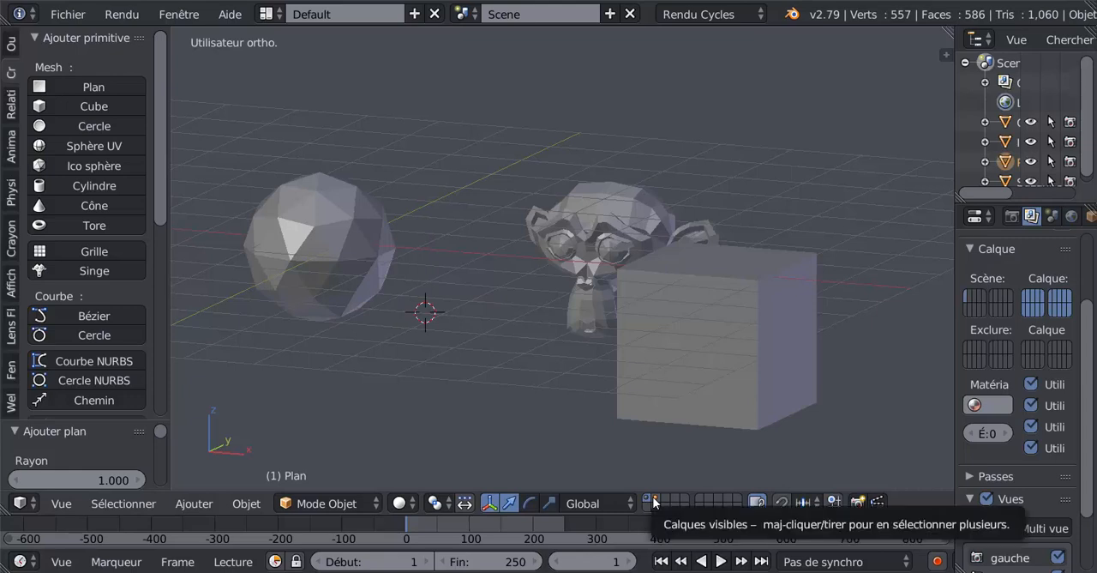
{"action": "left_click", "coordinate": [654, 496]}
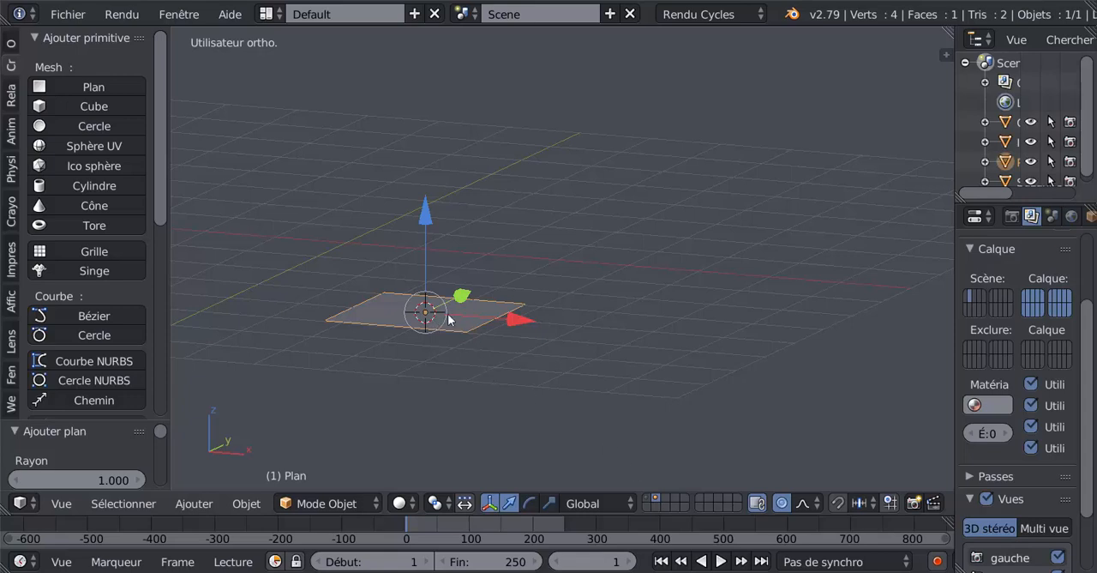
{"action": "left_click", "coordinate": [650, 499]}
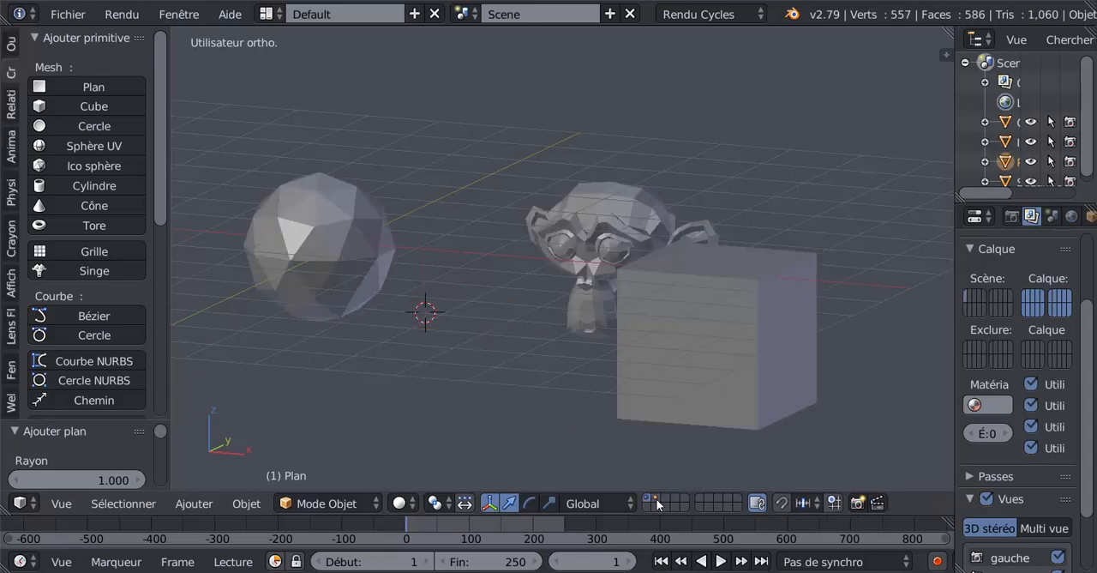
{"action": "left_click", "coordinate": [654, 499]}
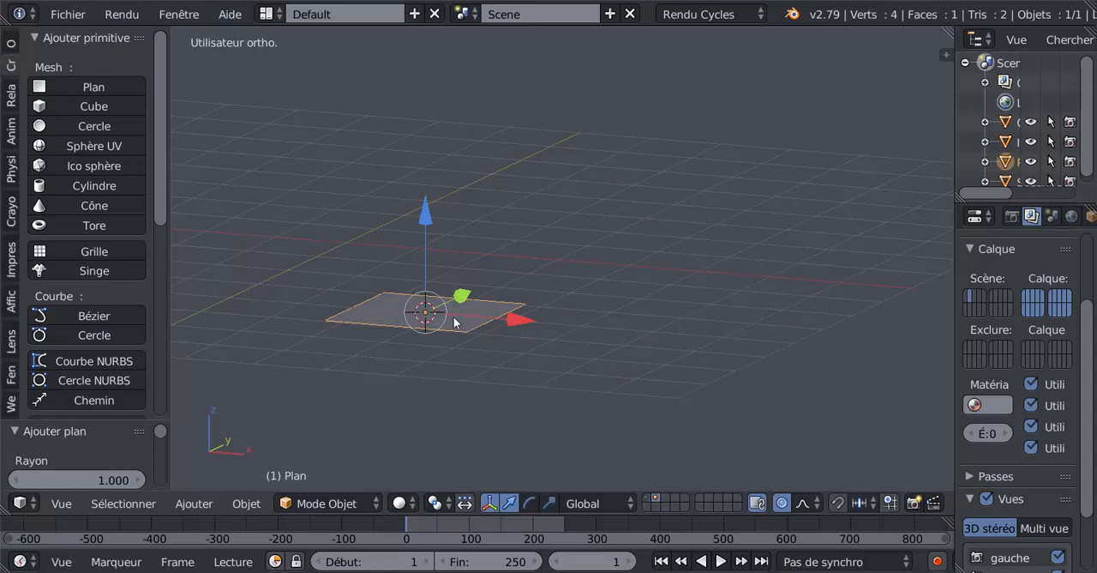
Move the plane from the second layer to the first layer and display the first layer
{"action": "key", "text": "m"}
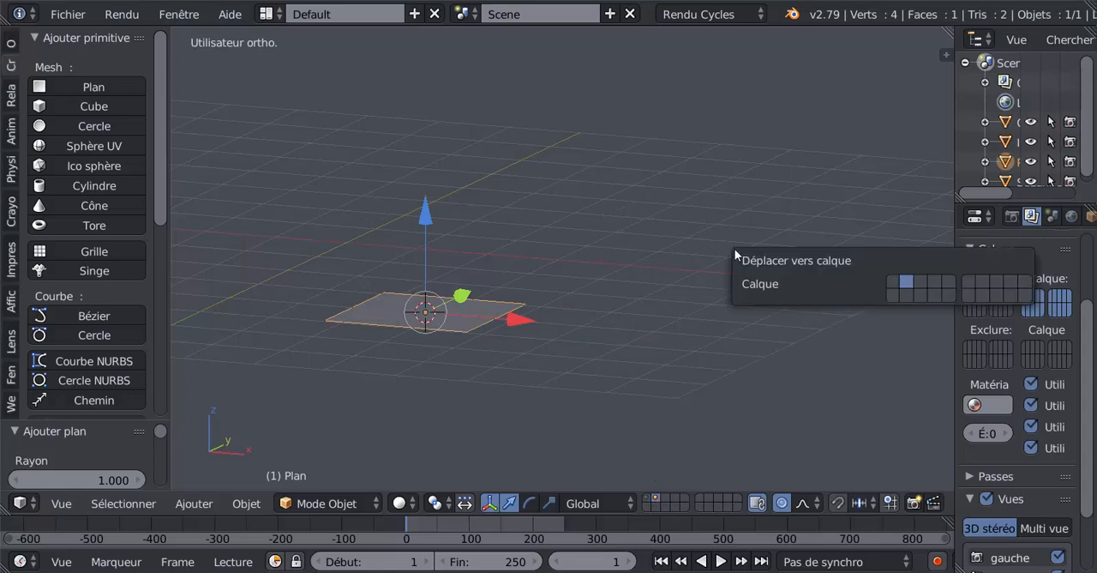
{"action": "left_click", "coordinate": [895, 277]}
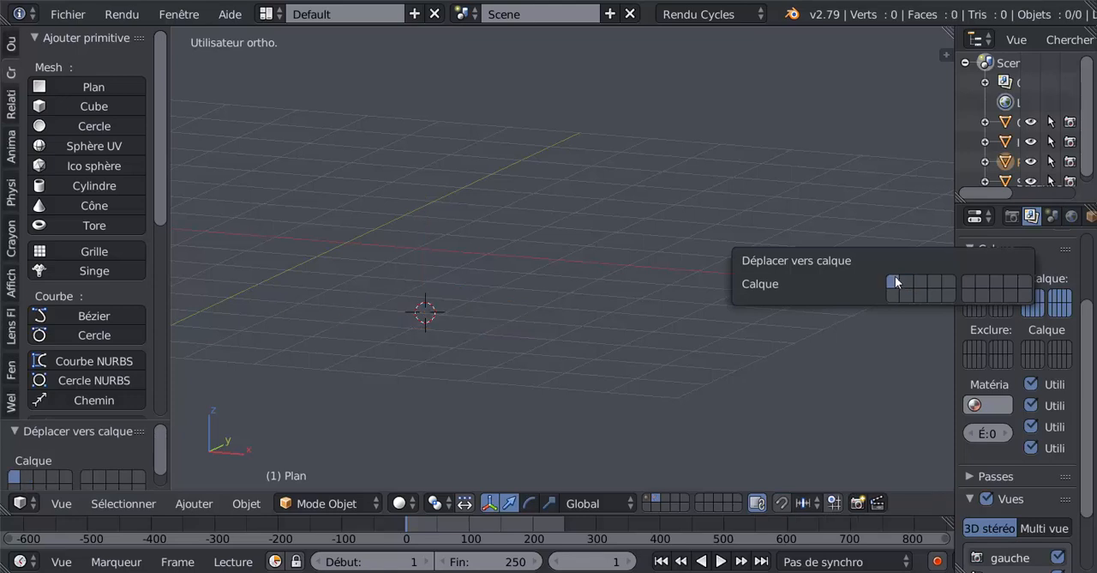
{"action": "left_click", "coordinate": [645, 499]}
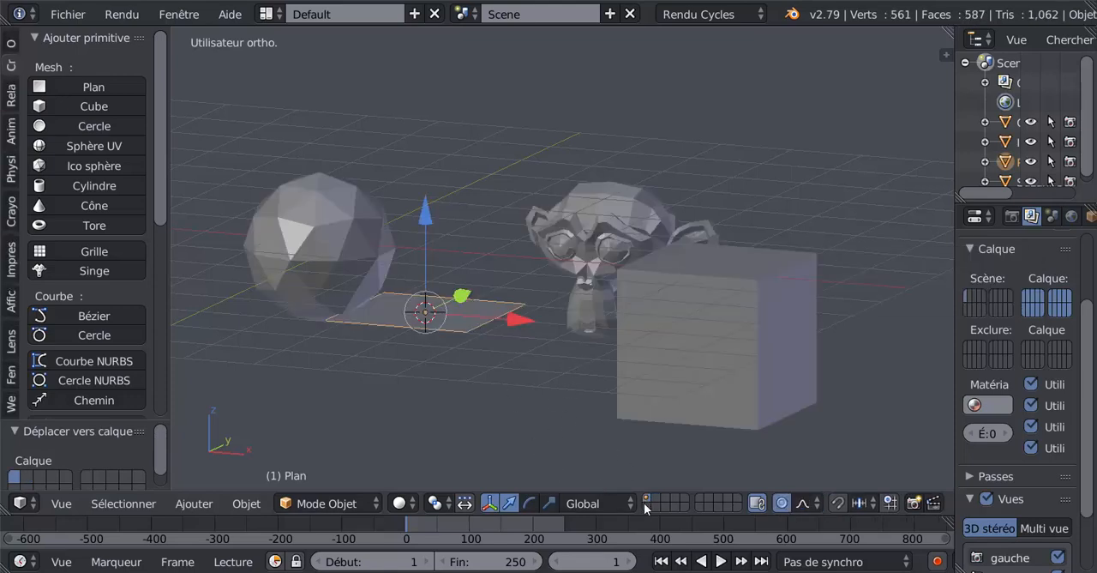
{"action": "left_click", "coordinate": [644, 504]}
{"action": "left_click", "coordinate": [646, 499]}
Move the plane from the first layer to the eleventh layer and view these two layers in turn
{"action": "middle_click_drag", "start_coordinate": [543, 440], "coordinate": [649, 362]}
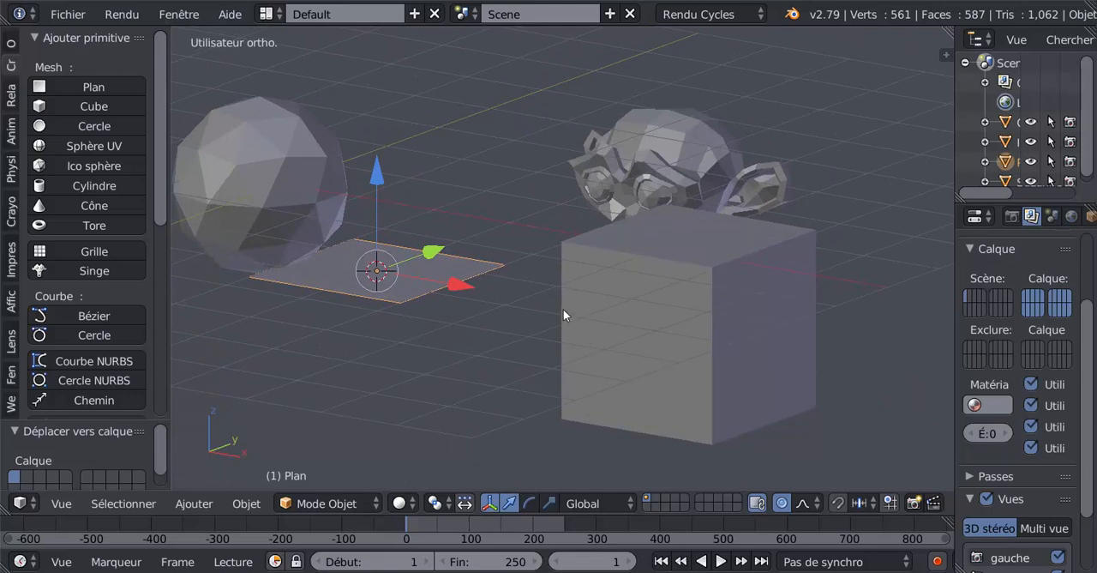
{"action": "key", "text": "m"}
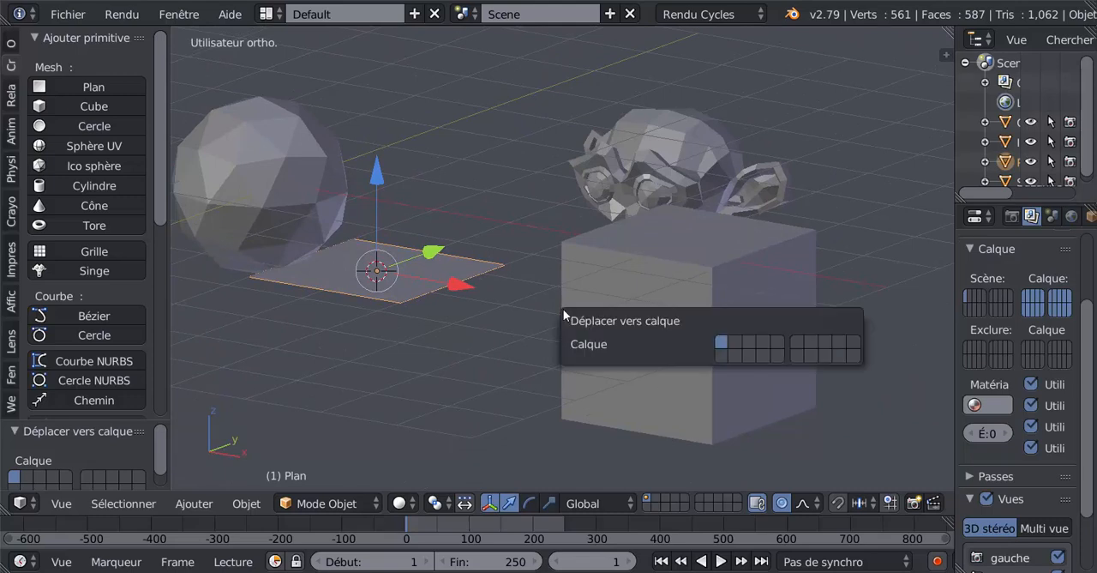
{"action": "left_click", "coordinate": [723, 354]}
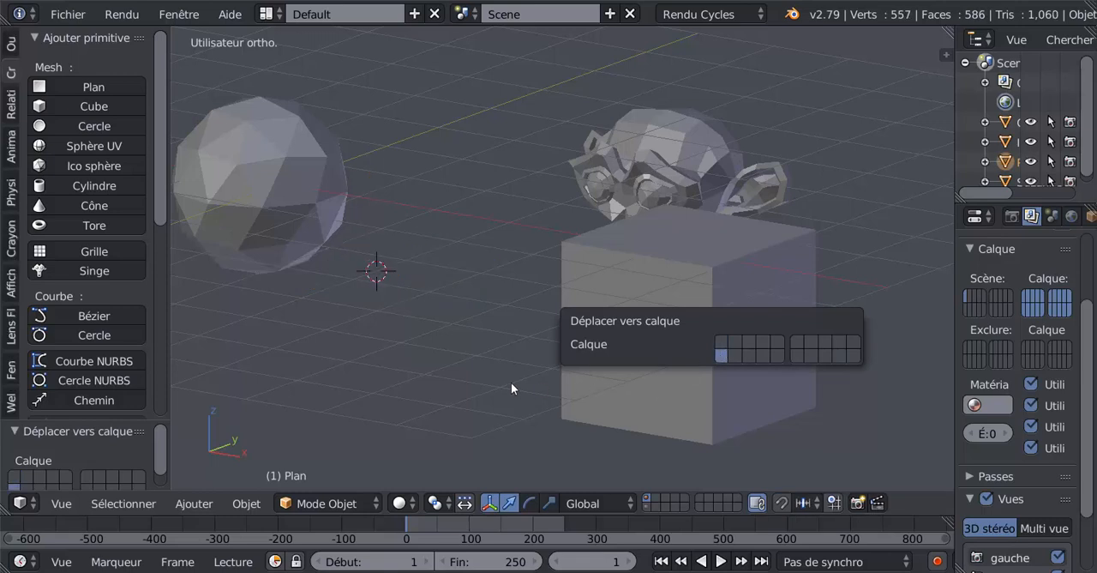
{"action": "left_click", "coordinate": [645, 505]}
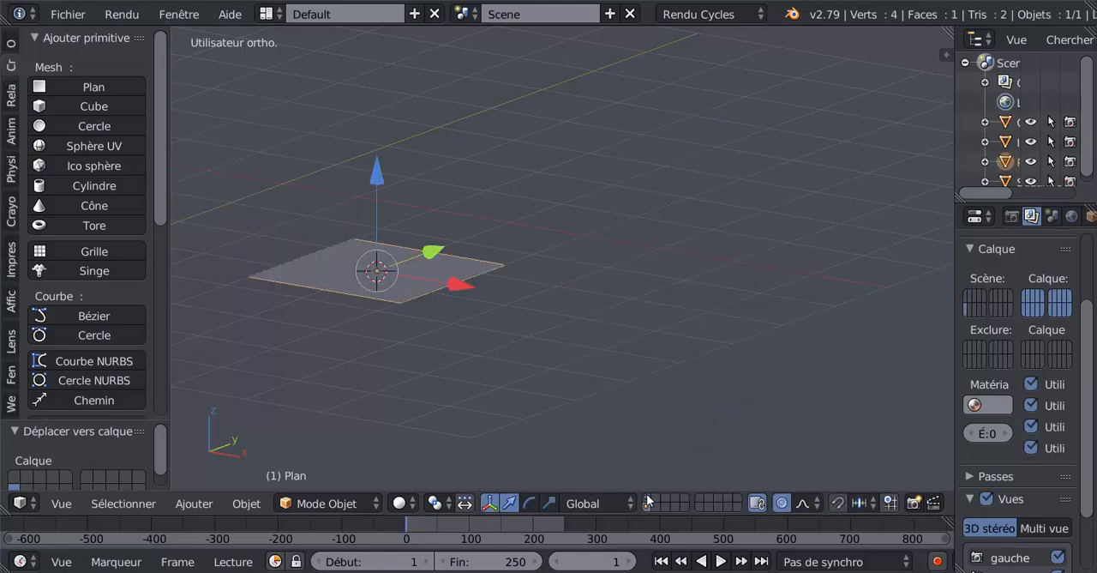
{"action": "left_click", "coordinate": [647, 501]}
{"action": "left_click", "coordinate": [646, 505]}
{"action": "left_click", "coordinate": [647, 499]}
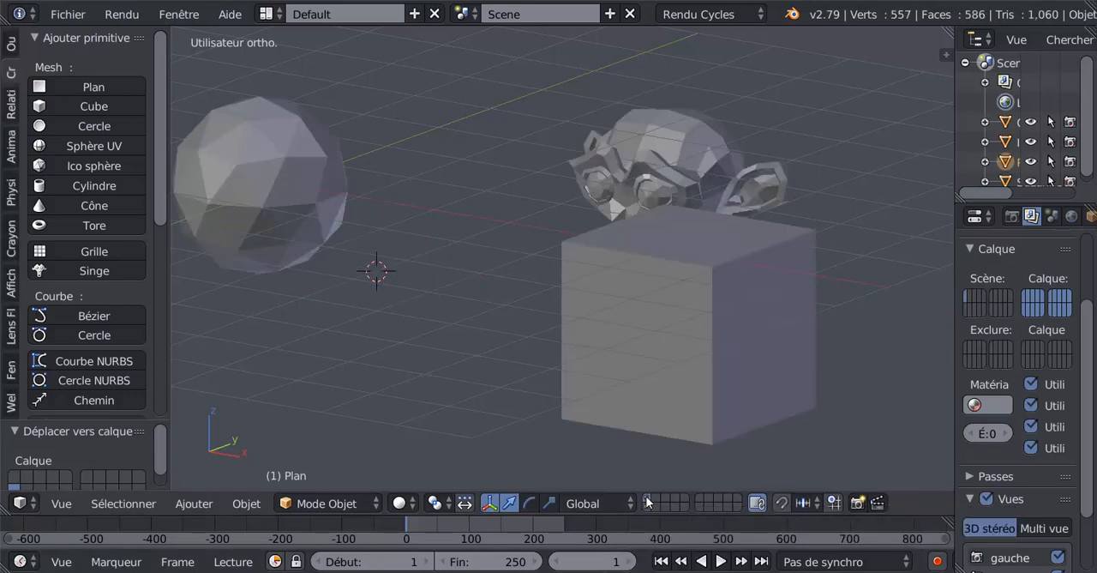
Move the cube, monkey head and icosphere together from the first layer to the second layer and display that layer
{"action": "right_click", "coordinate": [642, 338]}
{"action": "right_click", "coordinate": [656, 195]}
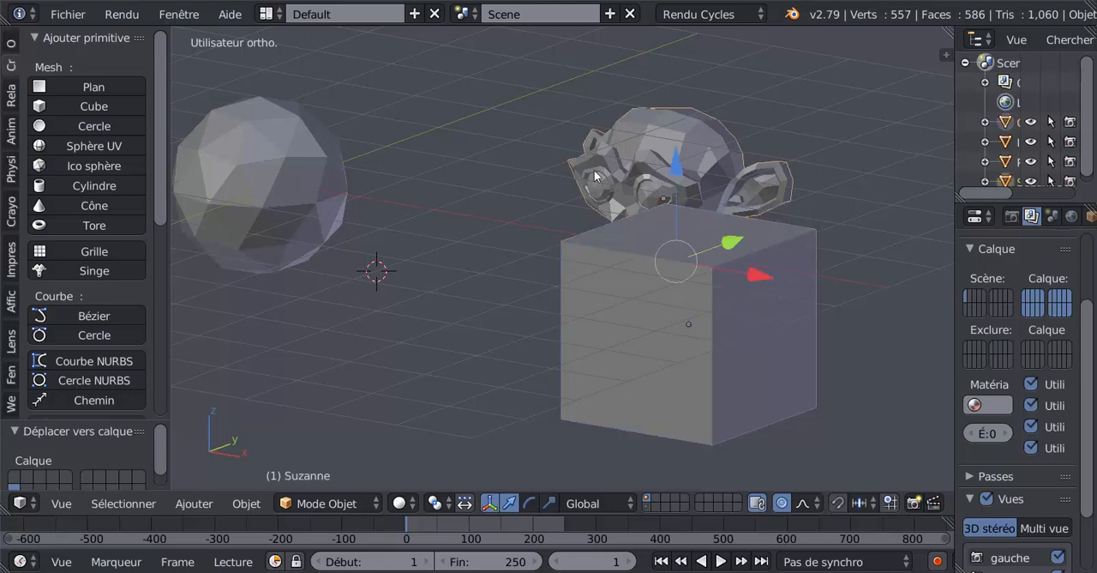
{"action": "right_click", "coordinate": [291, 174]}
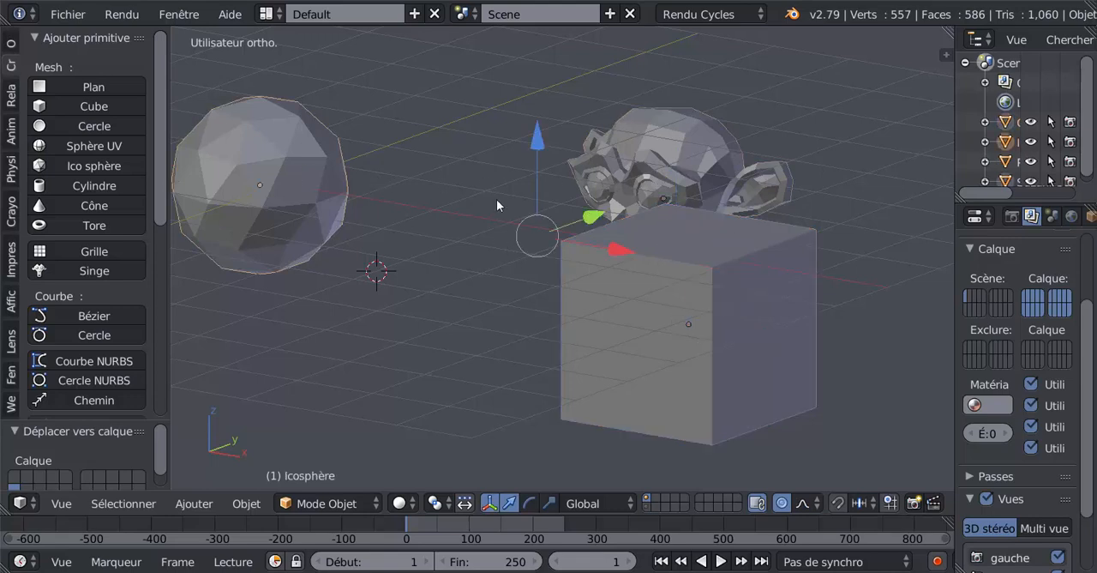
{"action": "key", "text": "m"}
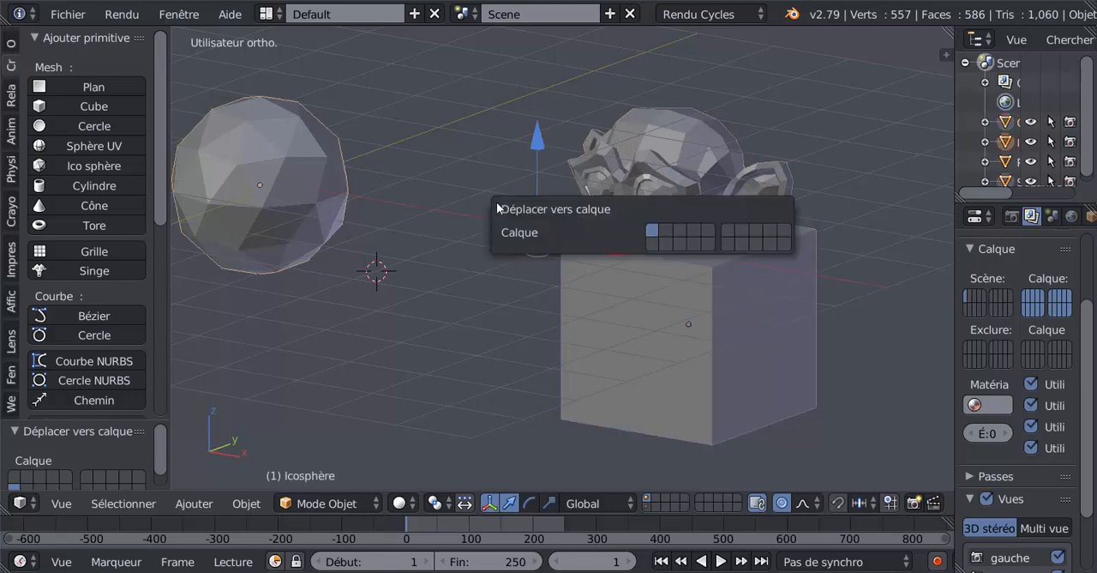
{"action": "left_click", "coordinate": [666, 231]}
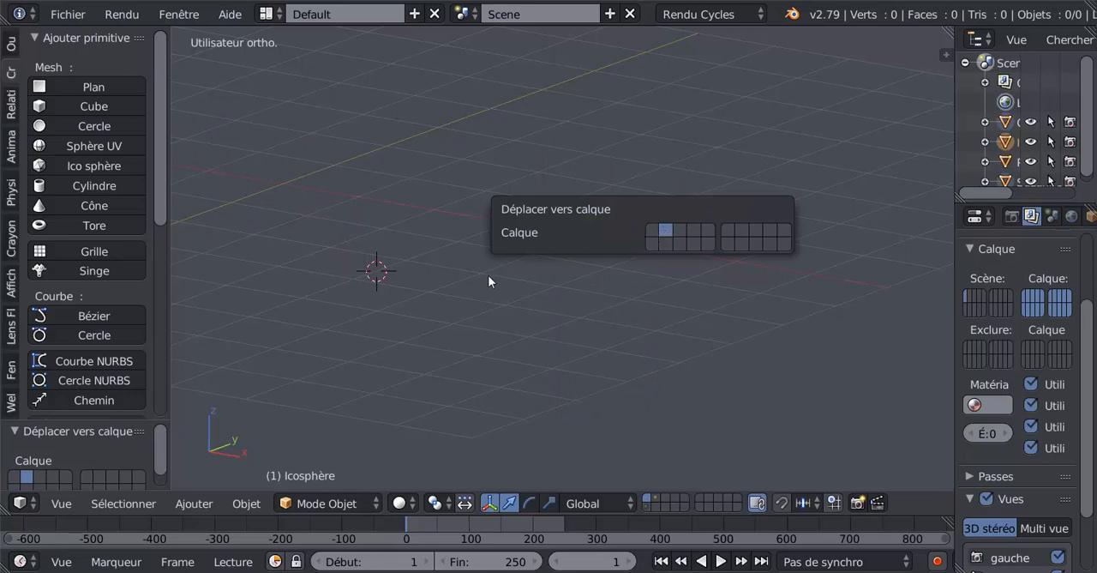
{"action": "left_click", "coordinate": [655, 497]}
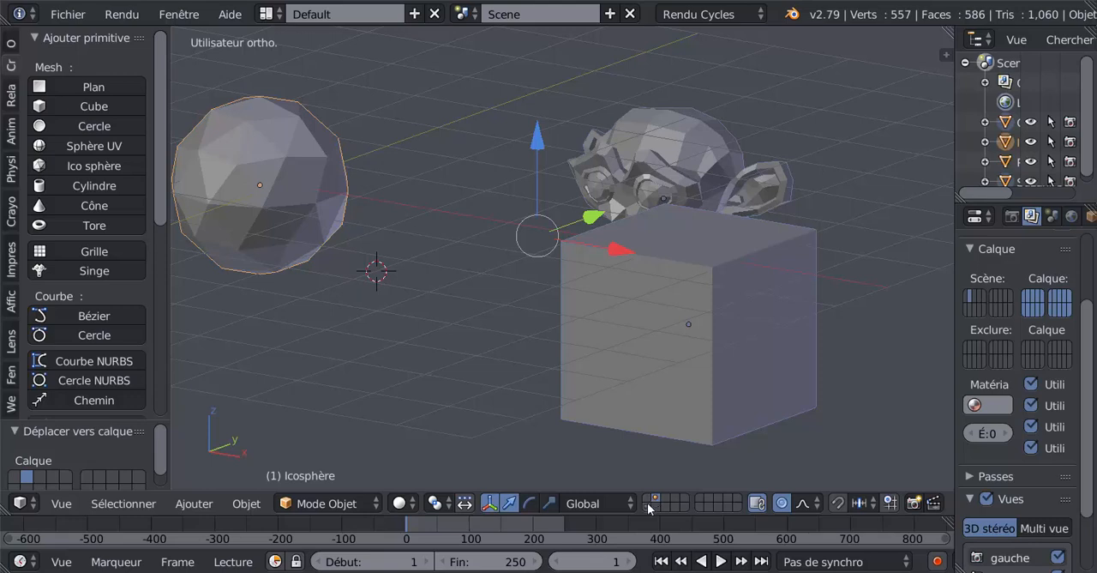
Move the plane from the eleventh layer to the second layer and display the second layer
{"action": "left_click", "coordinate": [645, 507]}
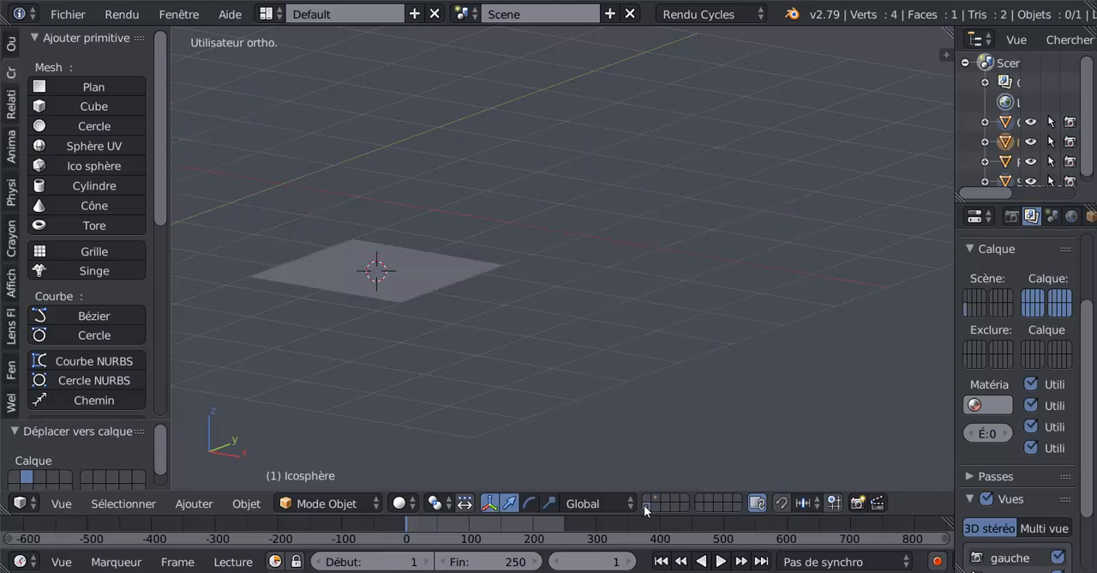
{"action": "right_click", "coordinate": [360, 267]}
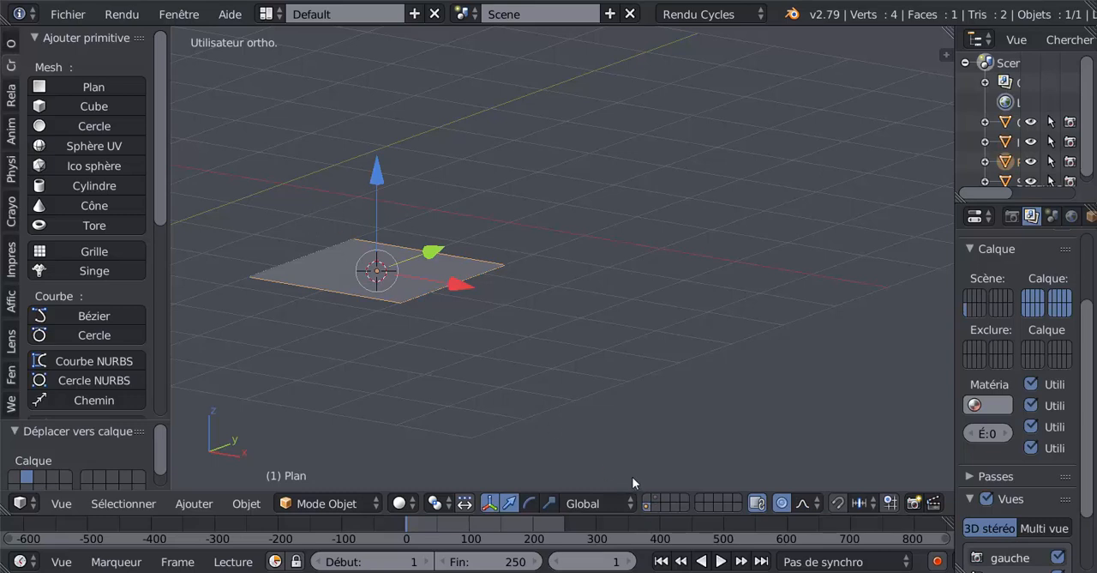
{"action": "key", "text": "m"}
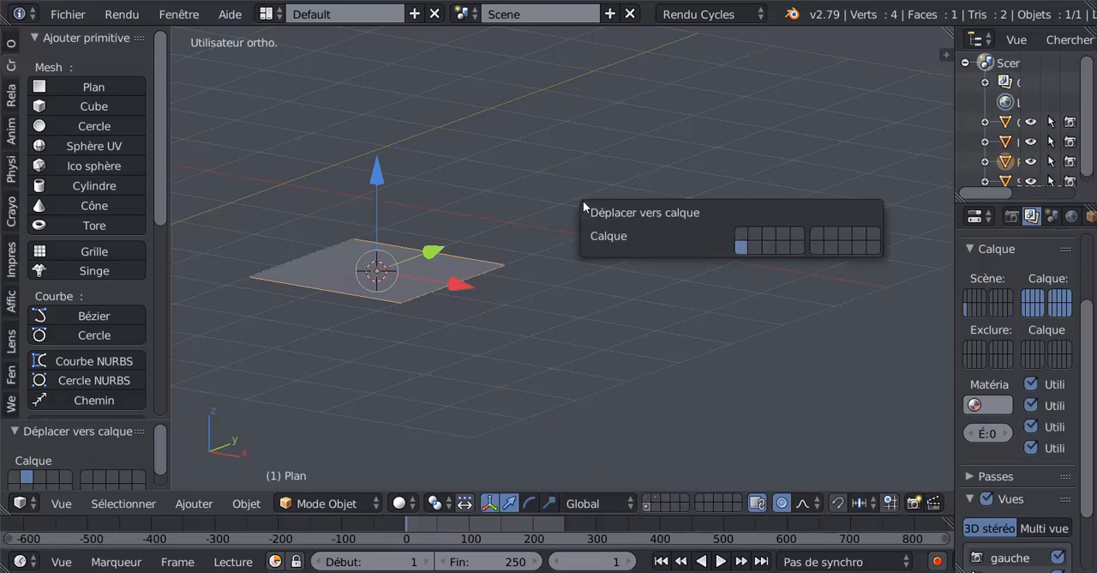
{"action": "left_click", "coordinate": [752, 237]}
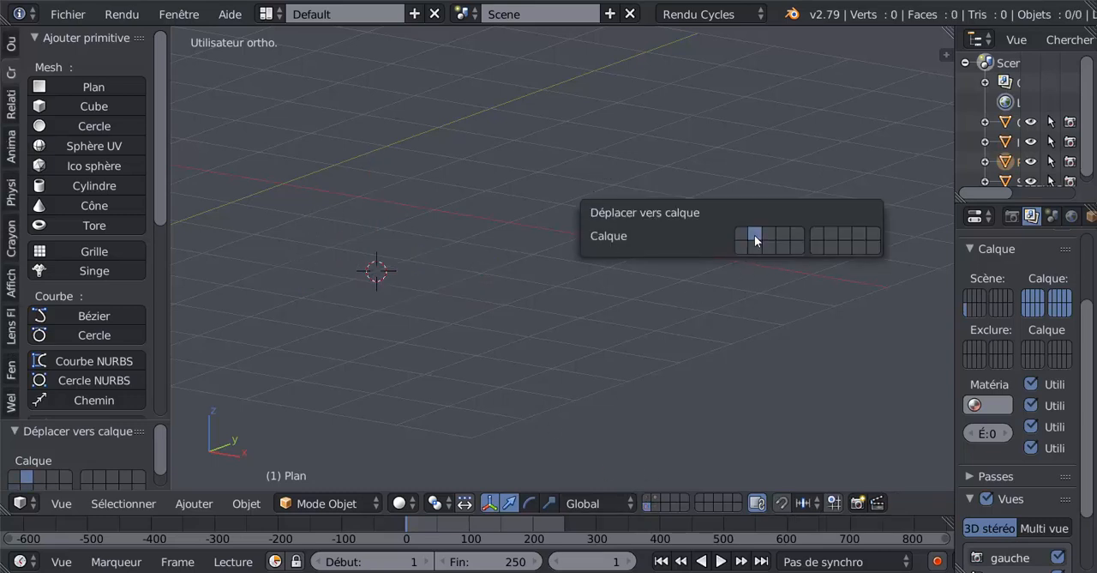
{"action": "left_click", "coordinate": [654, 497], "text": "shift"}
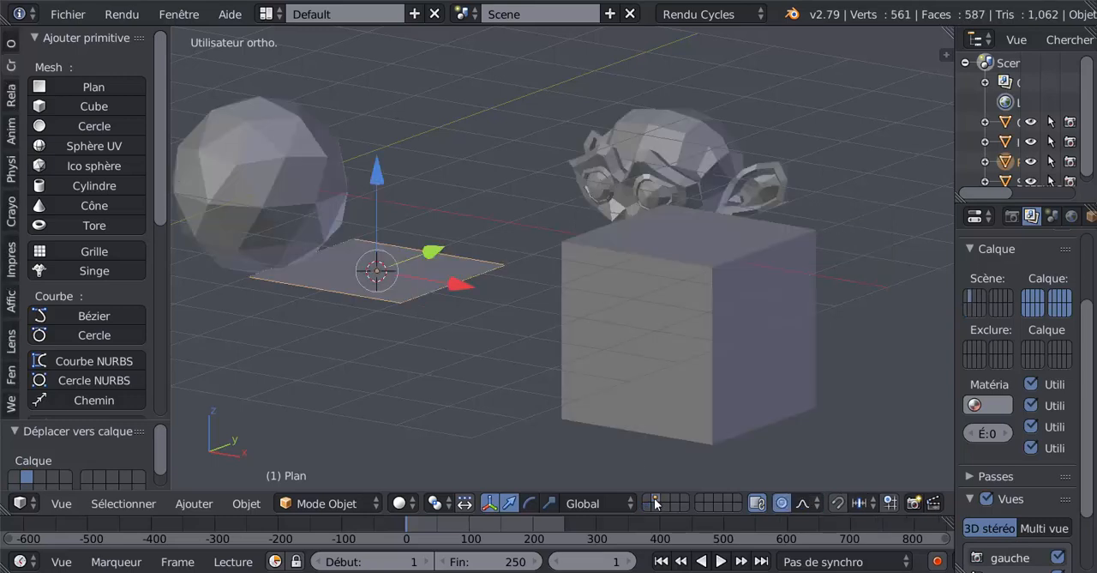
Move the plane down below the 3D cursor, clear of the icosphere, with about 0.09 on X
{"action": "key", "text": "g"}
{"action": "left_click", "coordinate": [447, 339]}
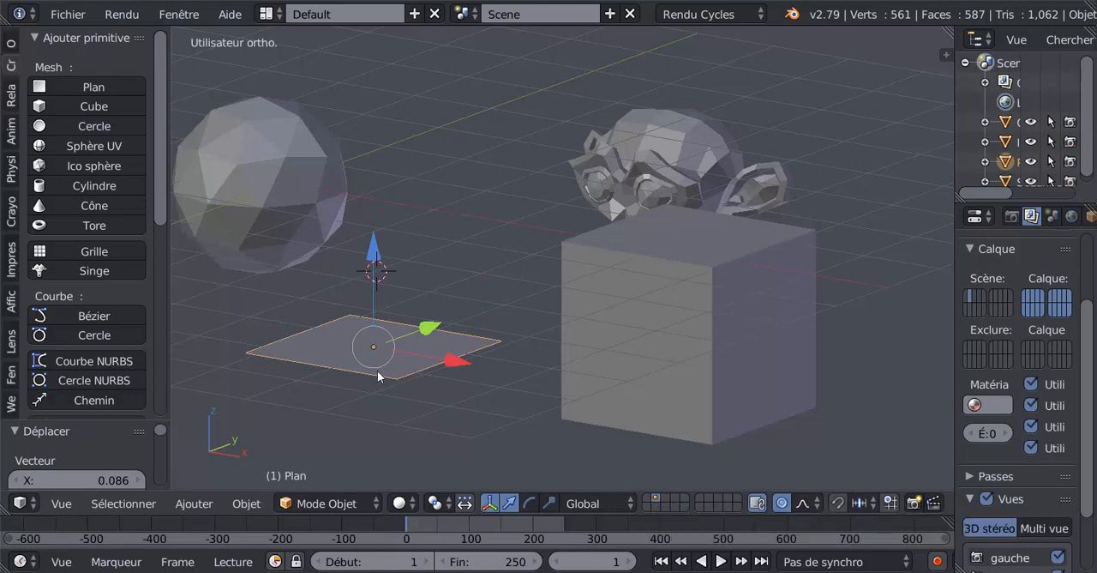
Move the plane, cube, monkey head and icosphere together from the second layer to the first layer and display the first layer
{"action": "right_click", "coordinate": [690, 363], "text": "shift"}
{"action": "right_click", "coordinate": [670, 162], "text": "shift"}
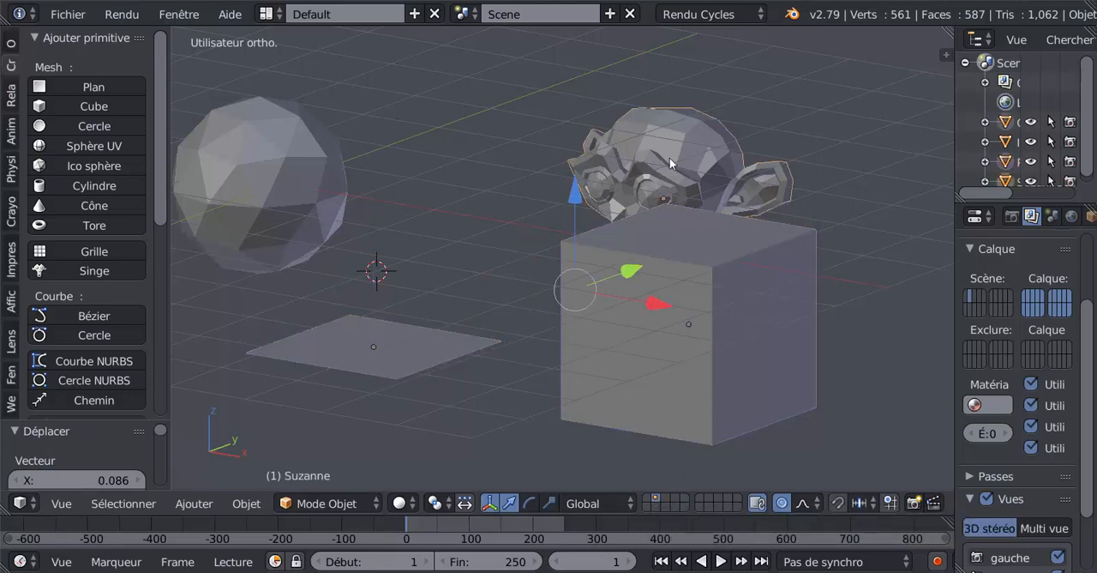
{"action": "right_click", "coordinate": [298, 144], "text": "shift"}
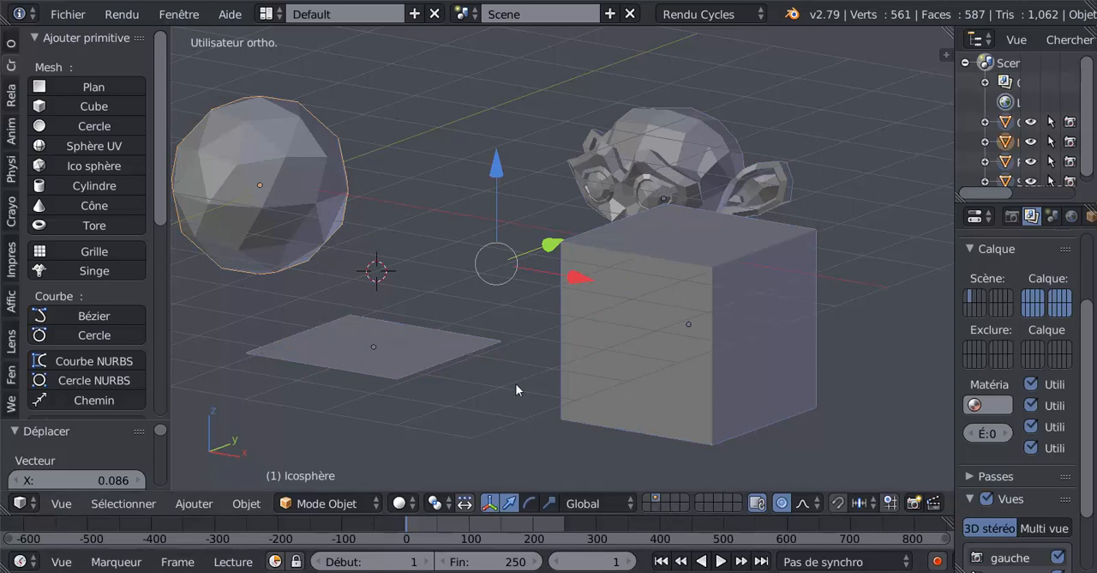
{"action": "key", "text": "m"}
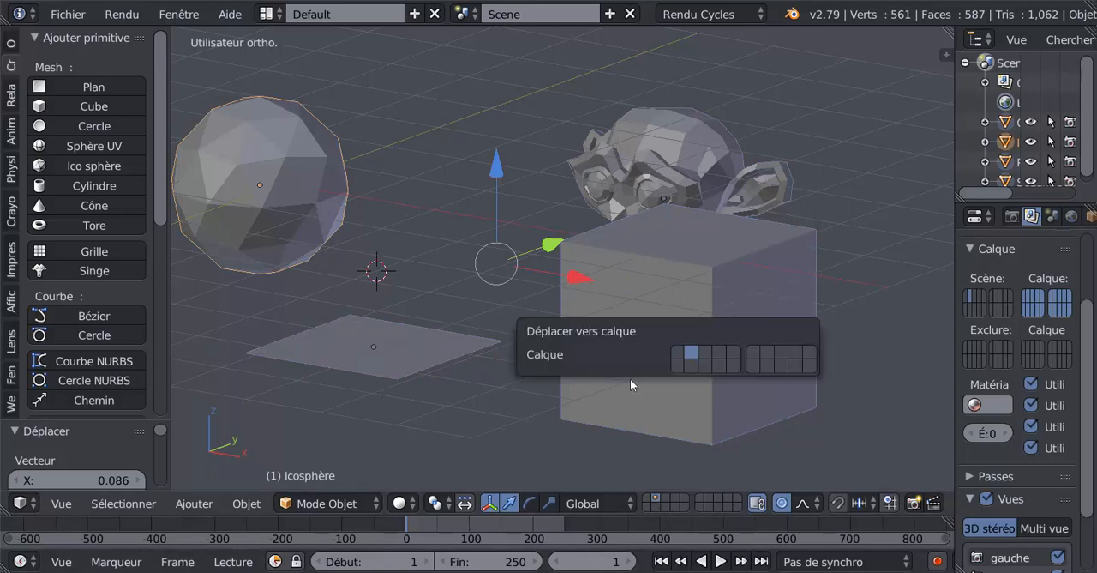
{"action": "left_click", "coordinate": [691, 354]}
{"action": "left_click", "coordinate": [679, 353]}
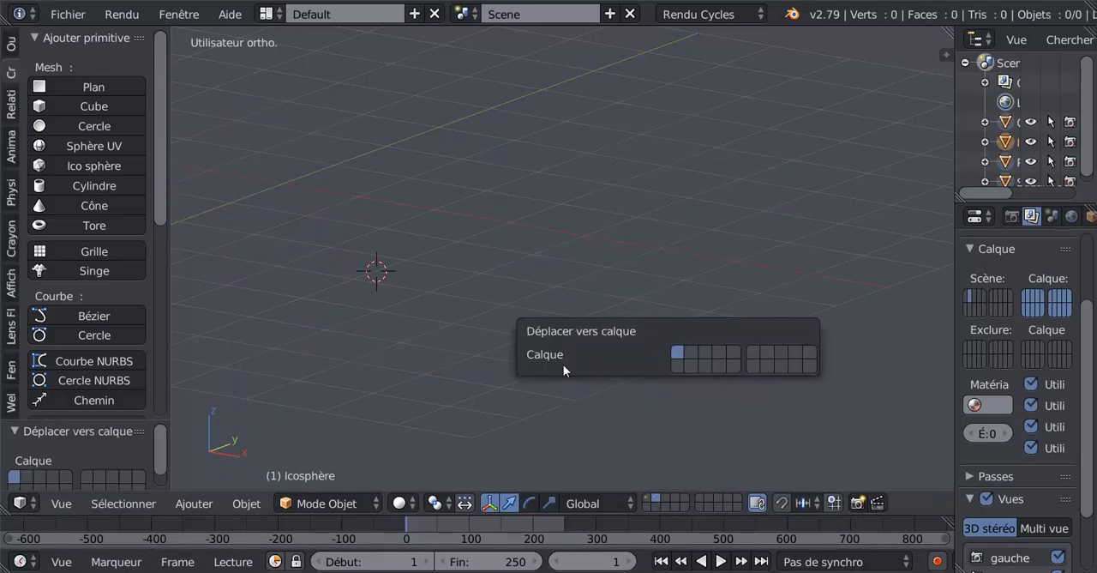
{"action": "left_click", "coordinate": [648, 499]}
Move only the cube by about -0.63 on X, -0.51 on Y and -0.25 on Z, away from the monkey head
{"action": "scroll", "coordinate": [426, 347], "scroll_direction": "down", "scroll_amount": 3}
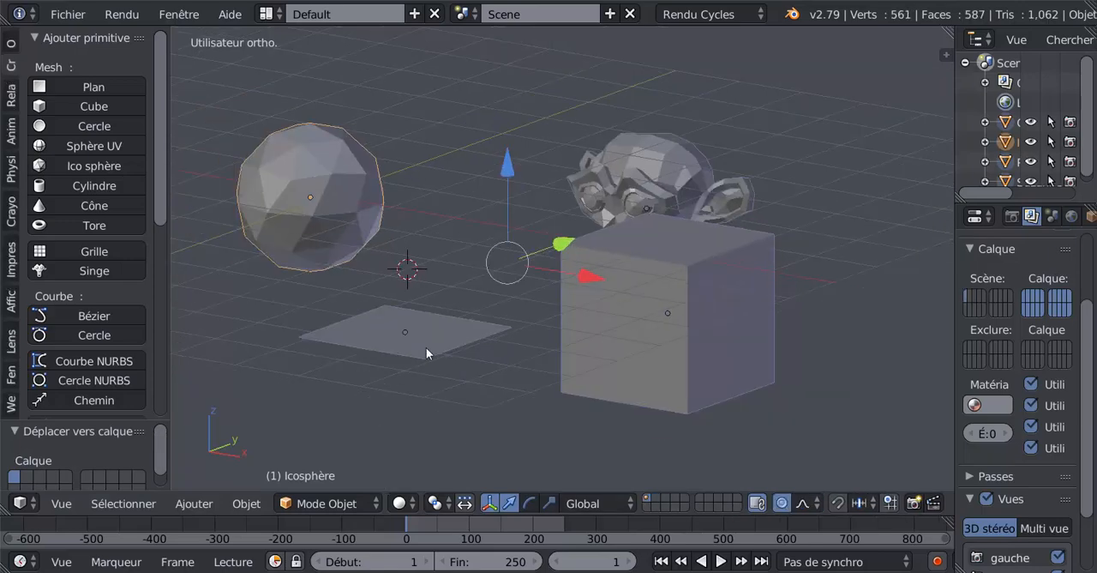
{"action": "scroll", "coordinate": [567, 342], "scroll_direction": "up", "scroll_amount": 3}
{"action": "right_click_drag", "start_coordinate": [622, 351], "coordinate": [749, 369]}
{"action": "right_click", "coordinate": [749, 369]}
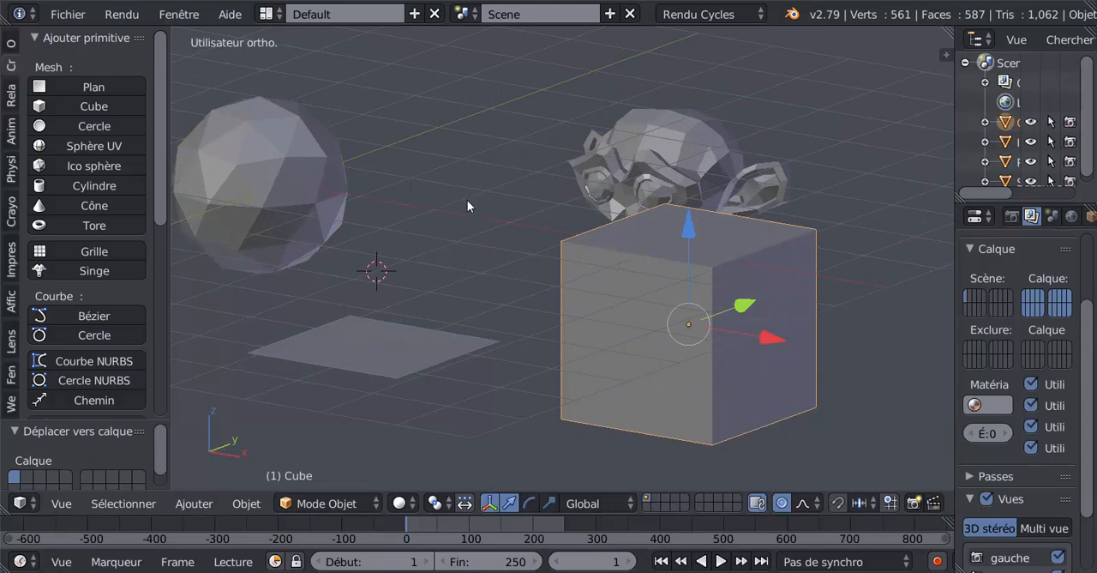
{"action": "scroll", "coordinate": [476, 209], "scroll_direction": "down", "scroll_amount": 3}
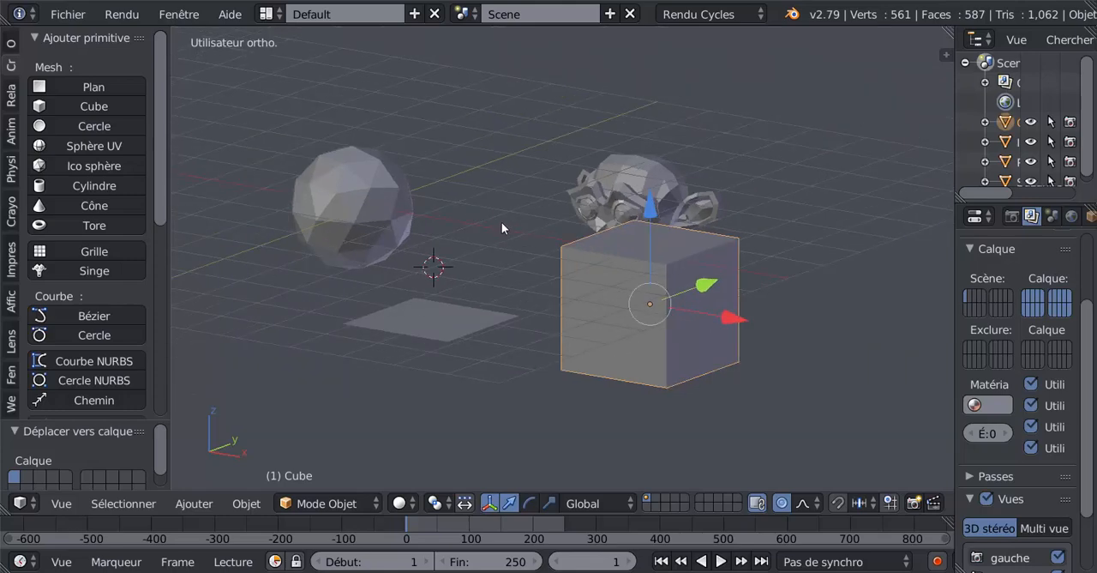
{"action": "scroll", "coordinate": [506, 299], "scroll_direction": "up", "scroll_amount": 4}
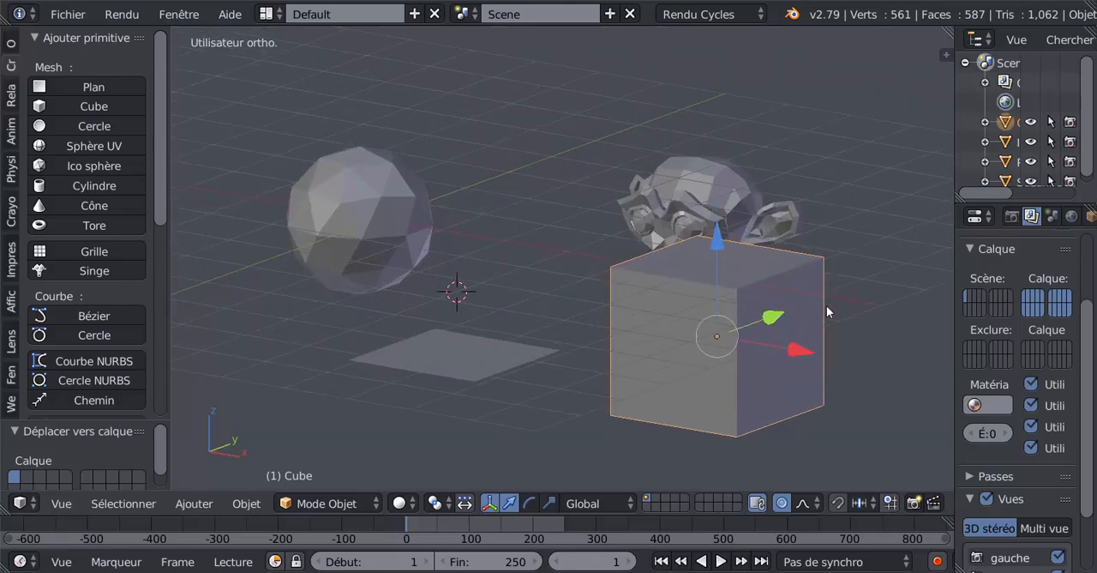
{"action": "key", "text": "g"}
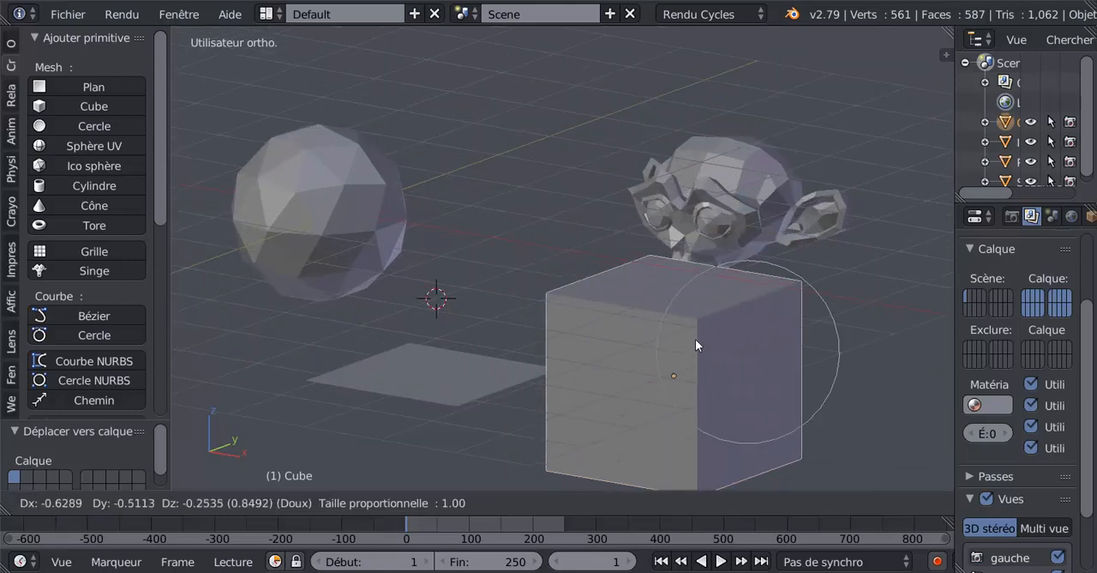
{"action": "left_click", "coordinate": [695, 341]}
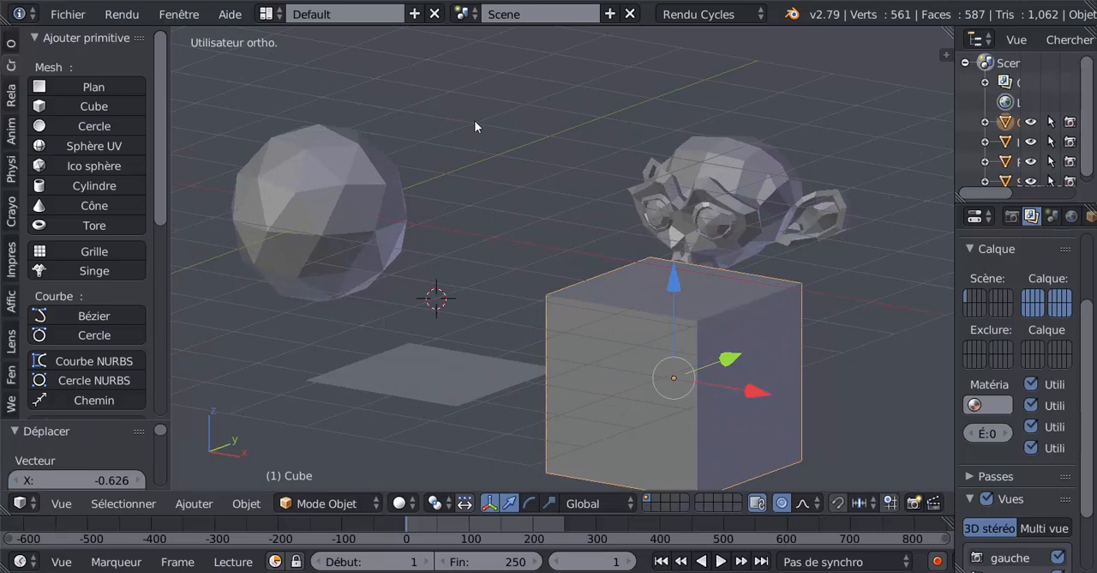
Open the move-to-layer choice for the selected cube
{"action": "scroll", "coordinate": [496, 155], "scroll_direction": "down", "scroll_amount": 1}
{"action": "middle_click_drag", "start_coordinate": [496, 154], "coordinate": [498, 134], "text": "shift"}
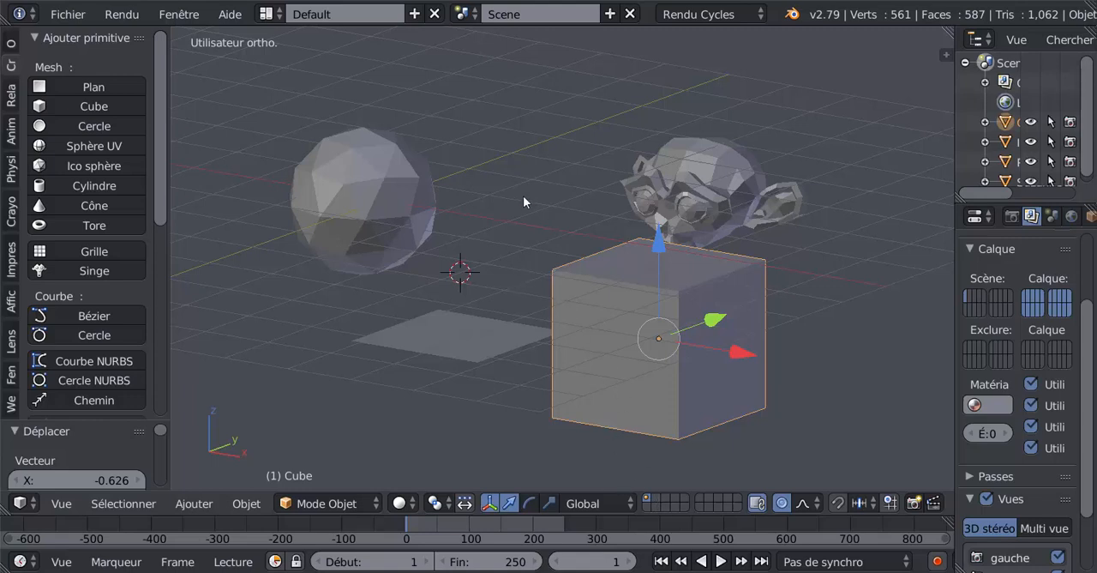
{"action": "key", "text": "m"}
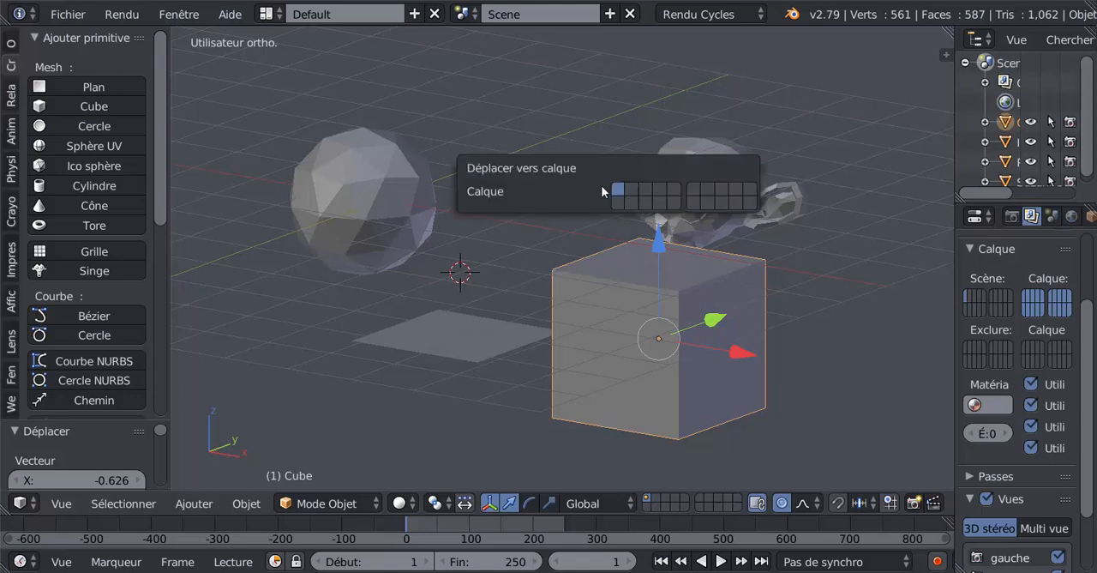